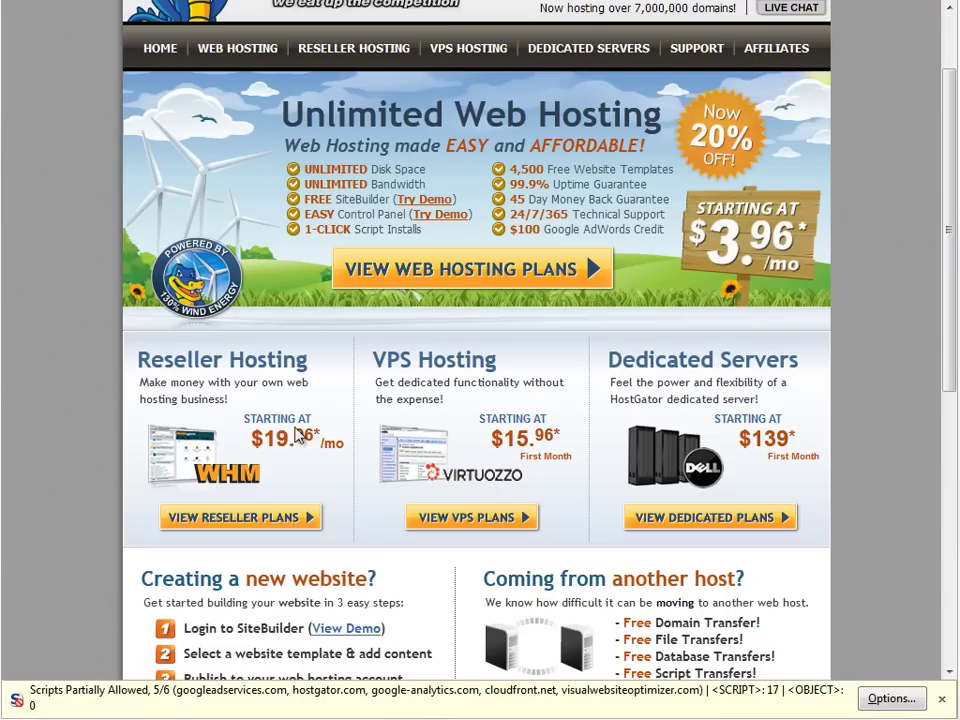
Go to HostGator's Web Hosting page and scroll to the Hatchling, Baby and Business plan prices
scroll(893, 298, up, 2)
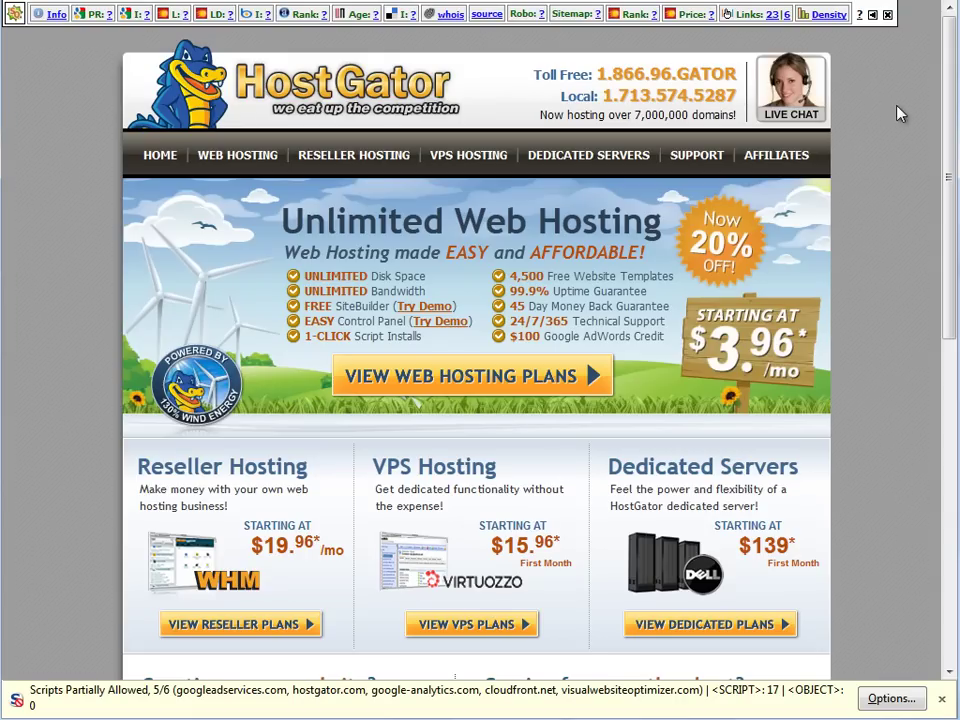
scroll(863, 74, down, 1)
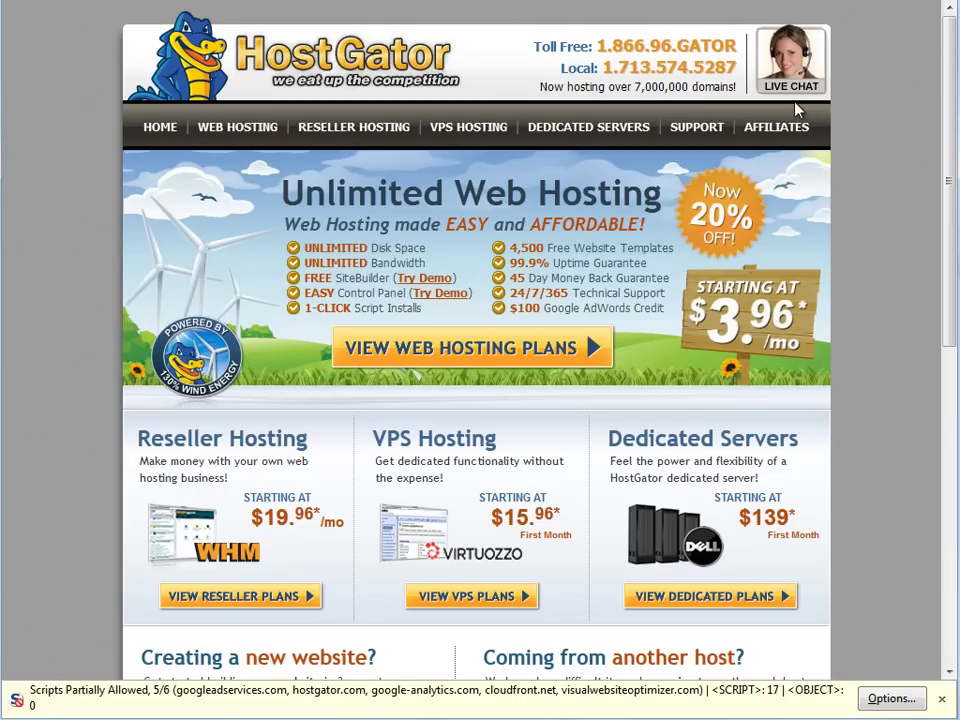
scroll(766, 113, down, 4)
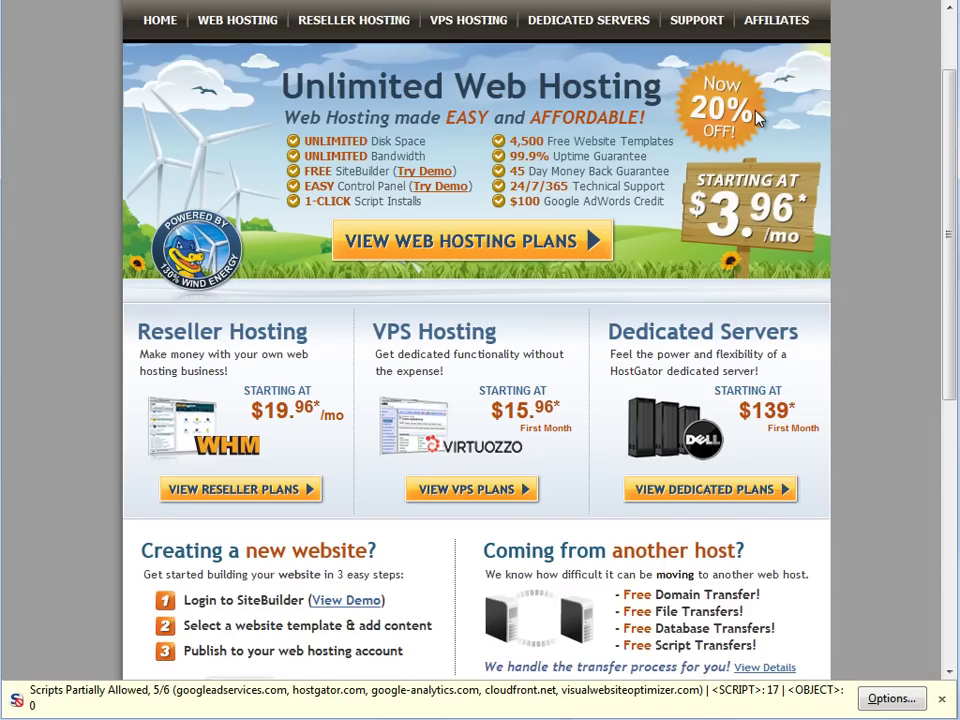
scroll(755, 118, down, 4)
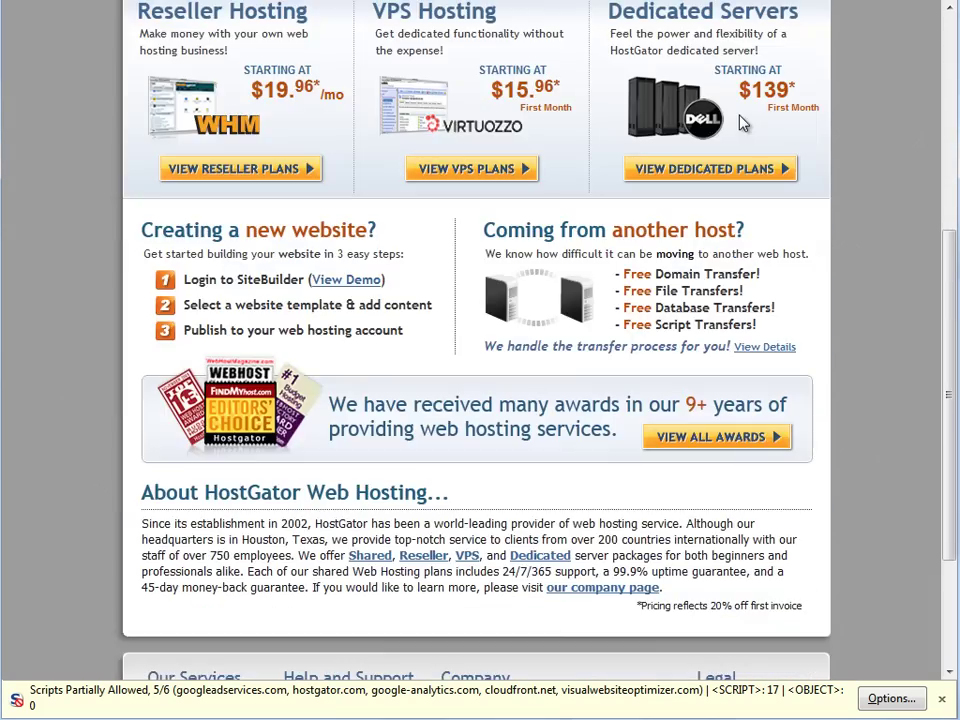
scroll(742, 118, up, 6)
scroll(742, 118, up, 2)
scroll(738, 120, down, 2)
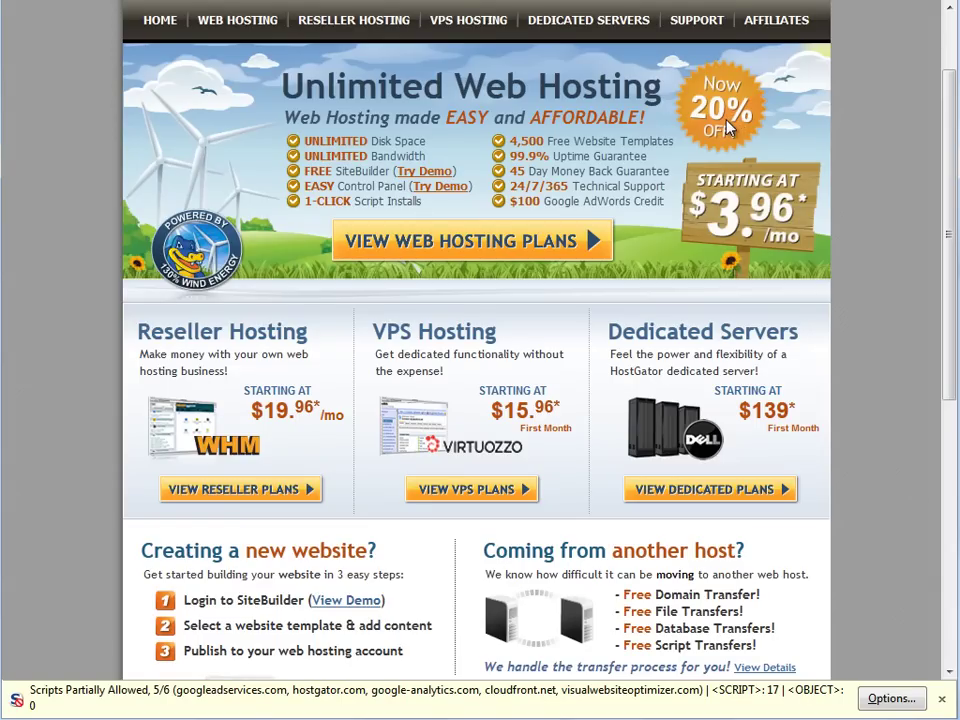
scroll(729, 127, up, 2)
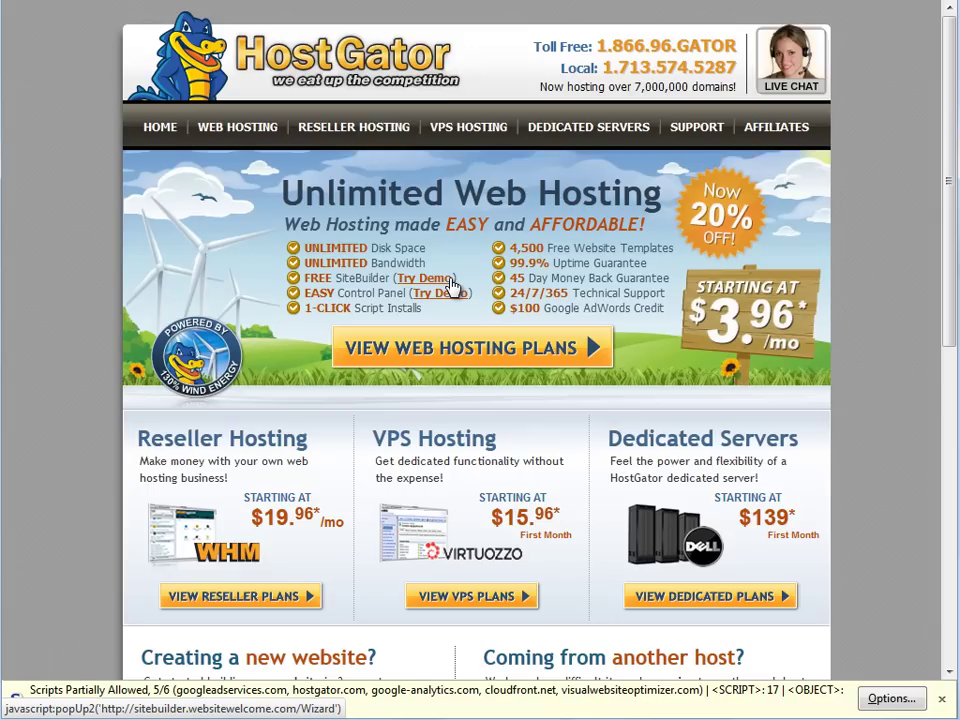
click(244, 130)
scroll(591, 279, down, 1)
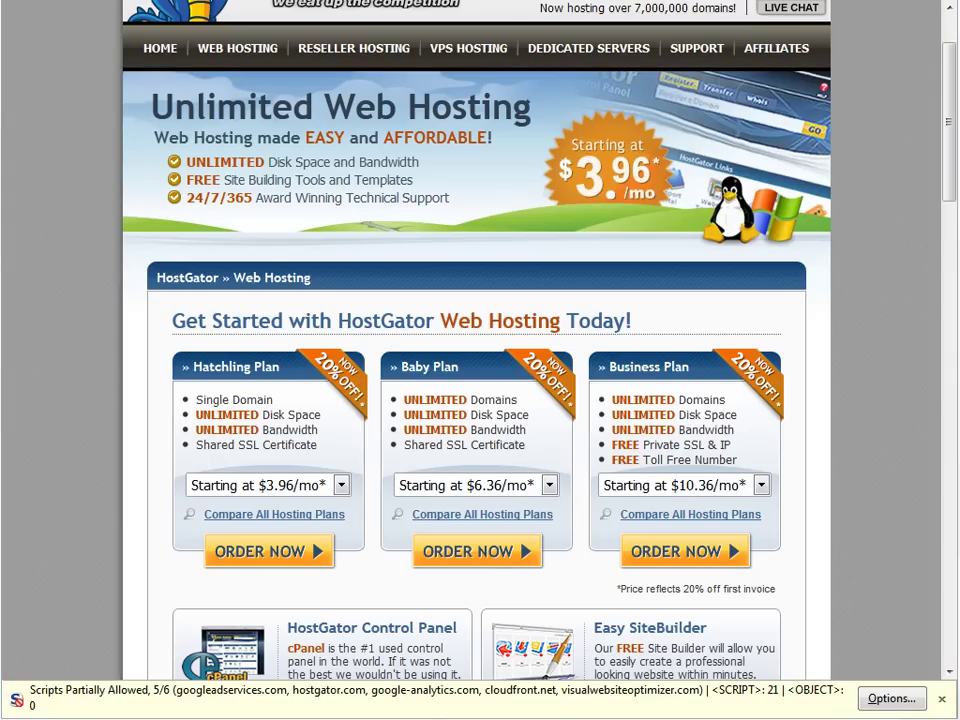
Order the Baby plan and enter myawesomewebsite.com as the existing domain name
click(499, 555)
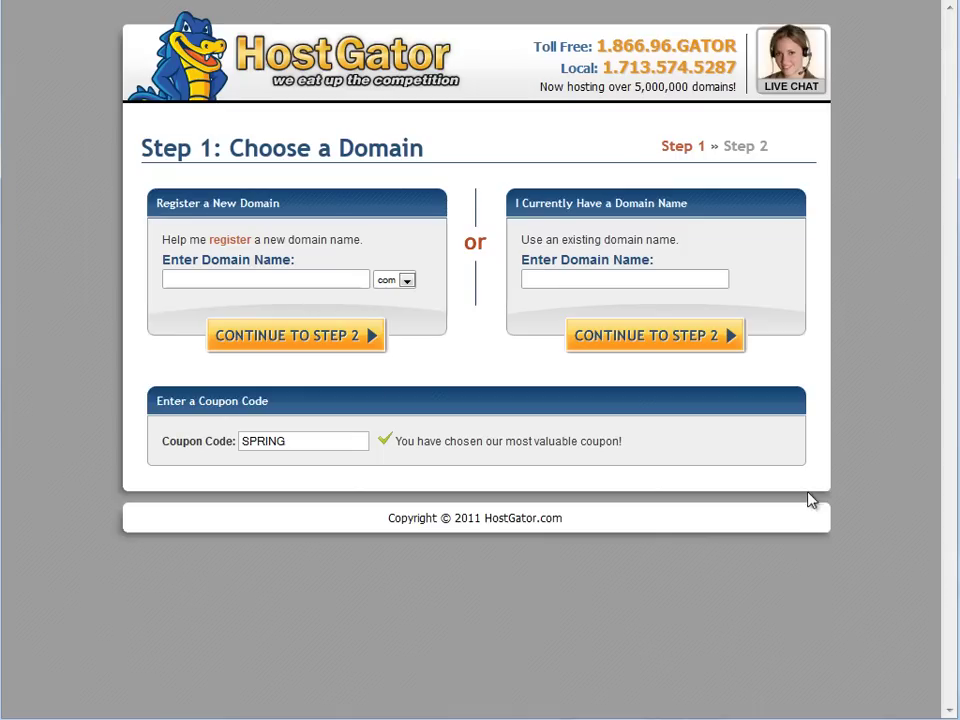
click(206, 283)
click(542, 279)
click(268, 277)
click(568, 279)
click(281, 284)
click(608, 279)
text(myawesomew)
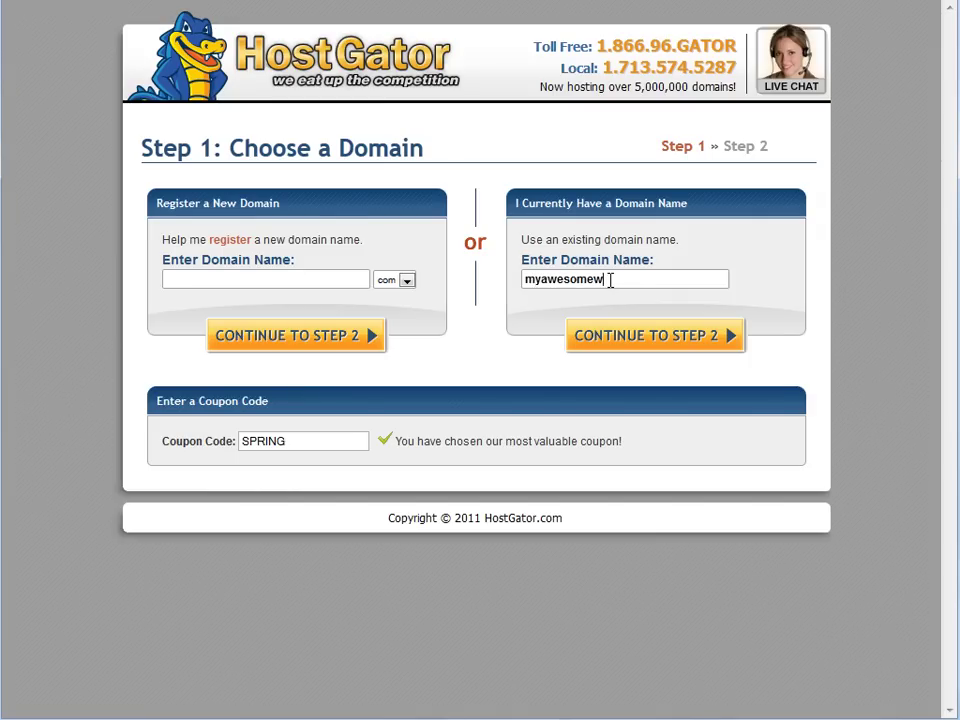
text(ebsite.com)
Replace the SPRING coupon code with get25rebate
drag(356, 447, 199, 450)
click(285, 443)
drag(324, 443, 187, 441)
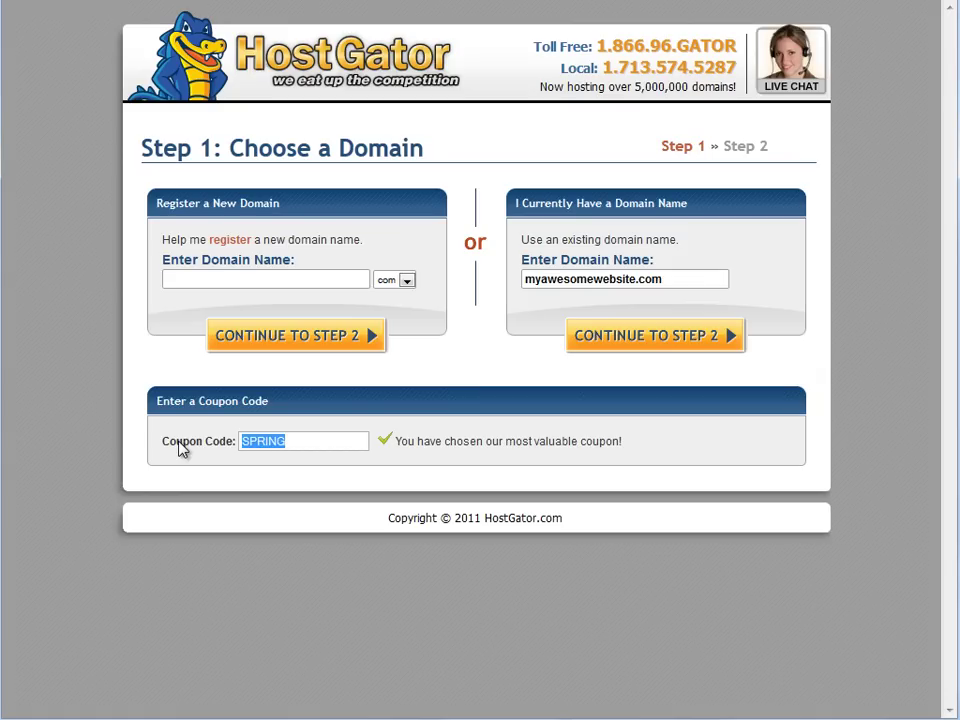
click(765, 430)
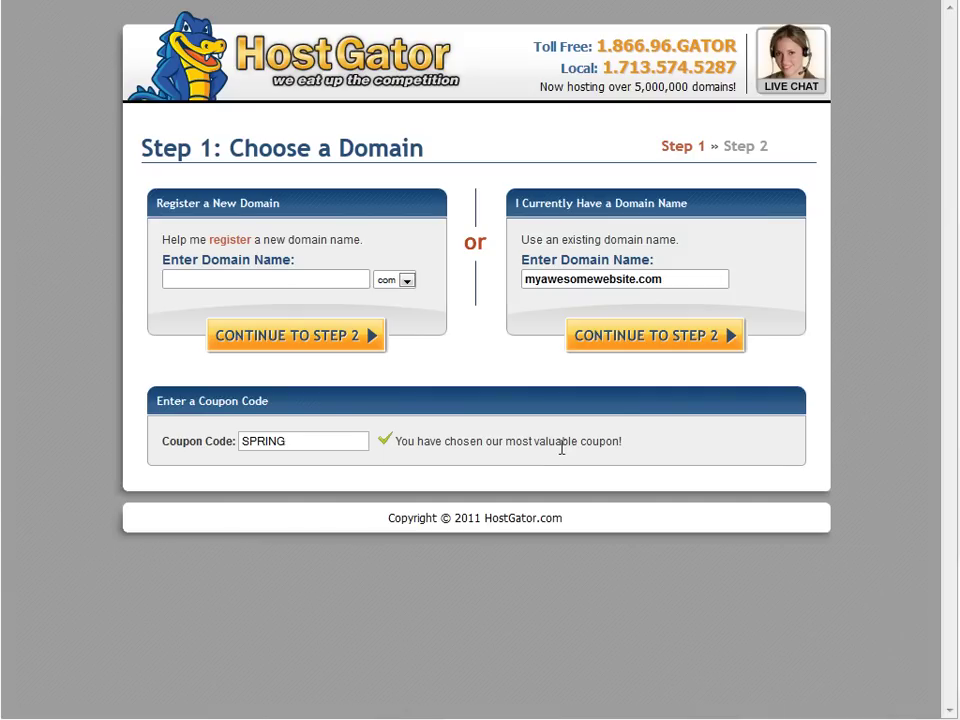
drag(294, 437, 127, 440)
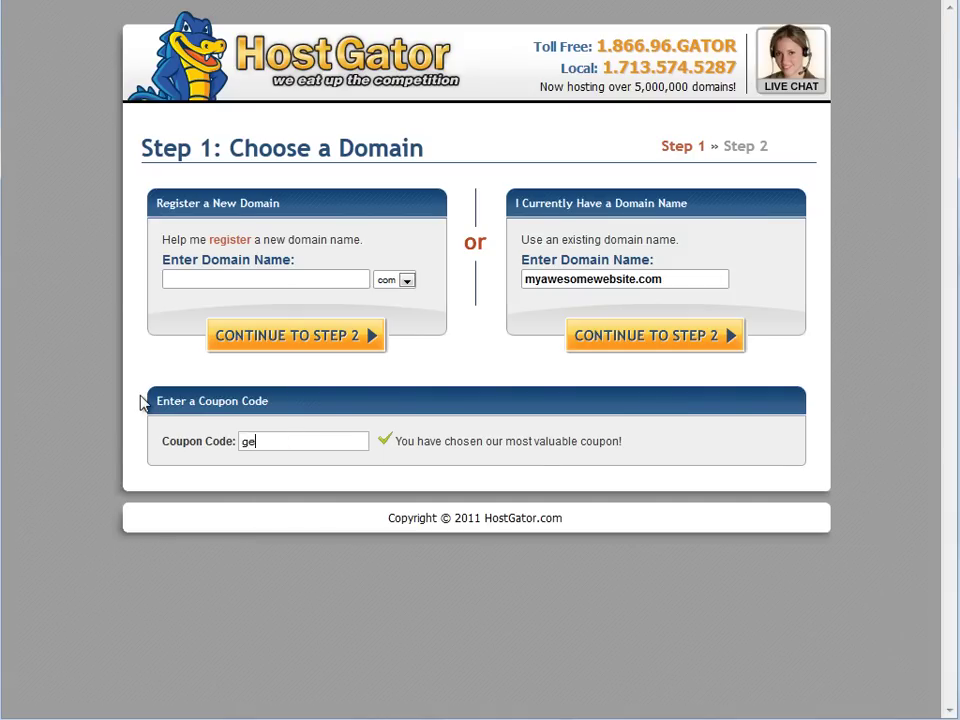
text(25rebate)
Check the entered domain name and the new get25rebate coupon code
drag(636, 280, 499, 276)
click(679, 279)
drag(679, 279, 515, 280)
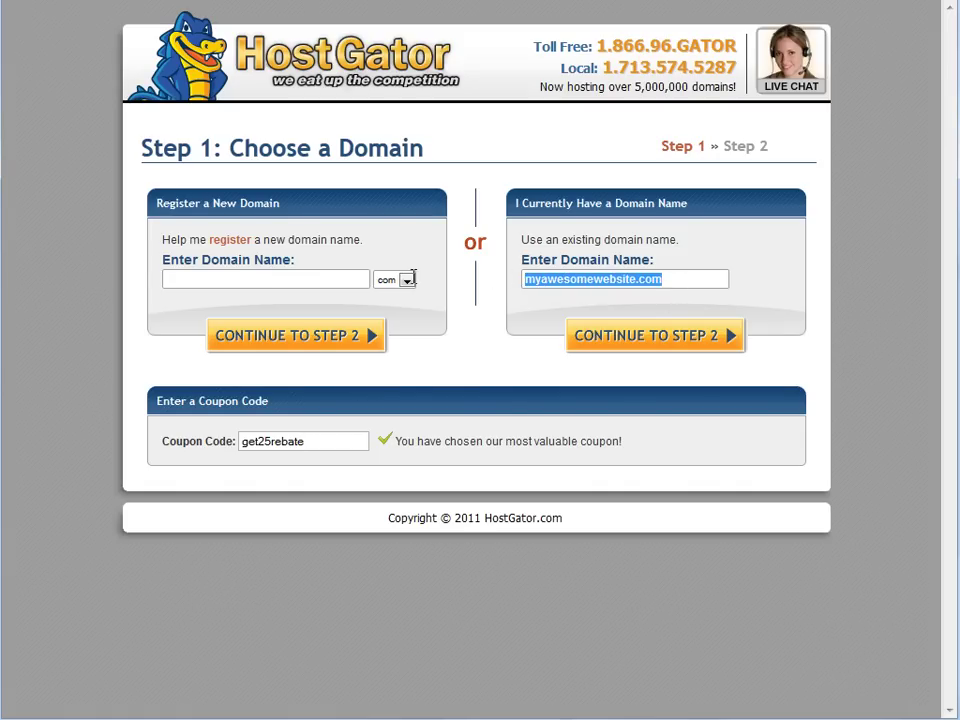
drag(339, 438, 274, 441)
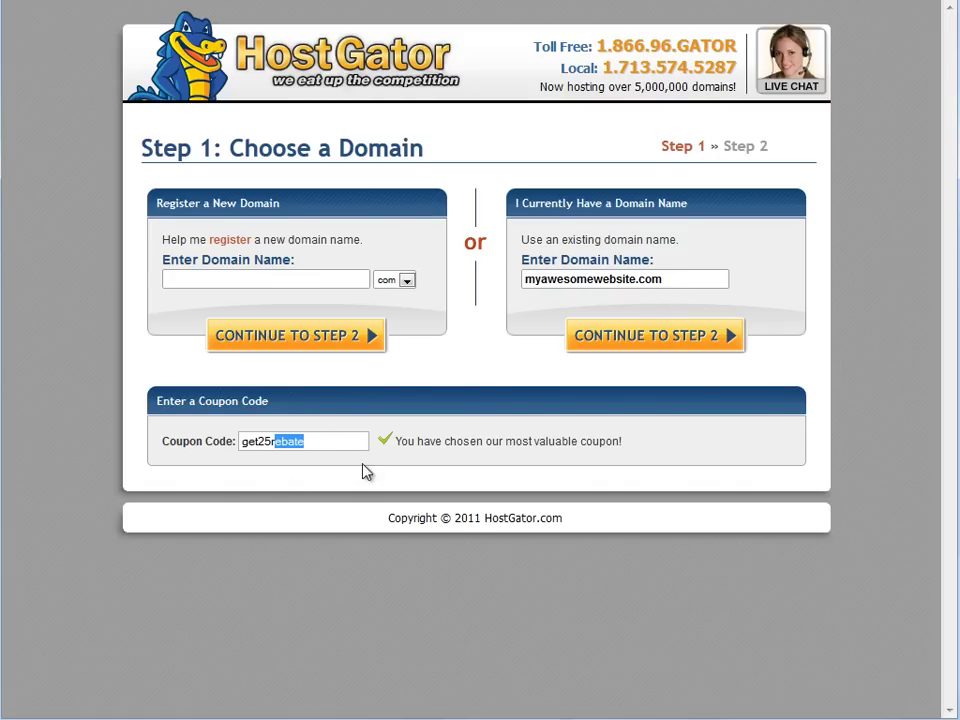
click(342, 443)
click(669, 345)
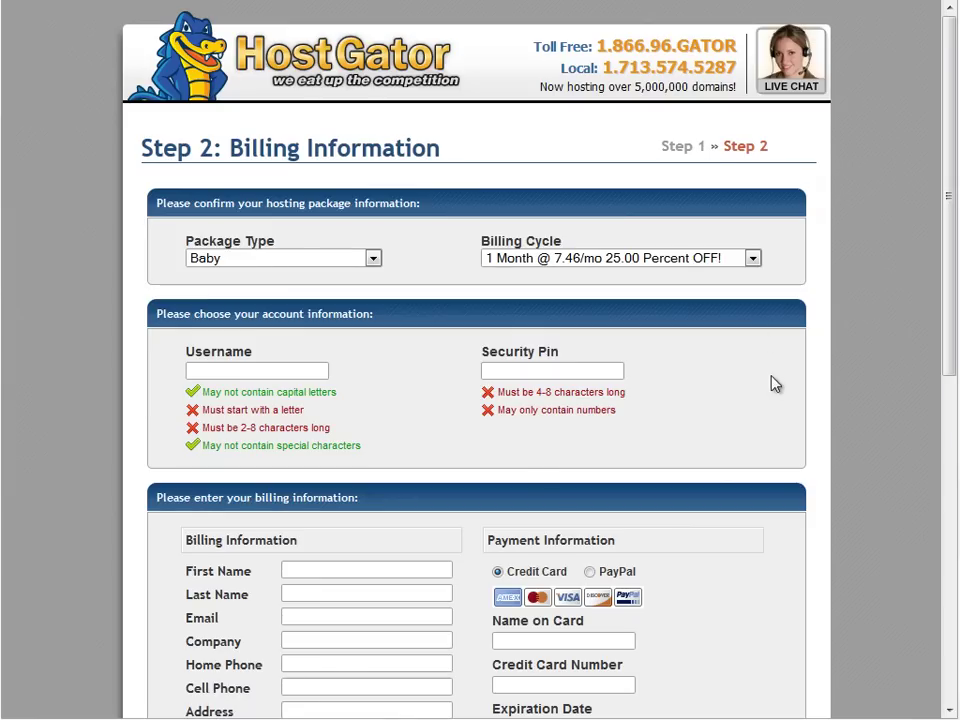
scroll(392, 279, down, 2)
click(318, 152)
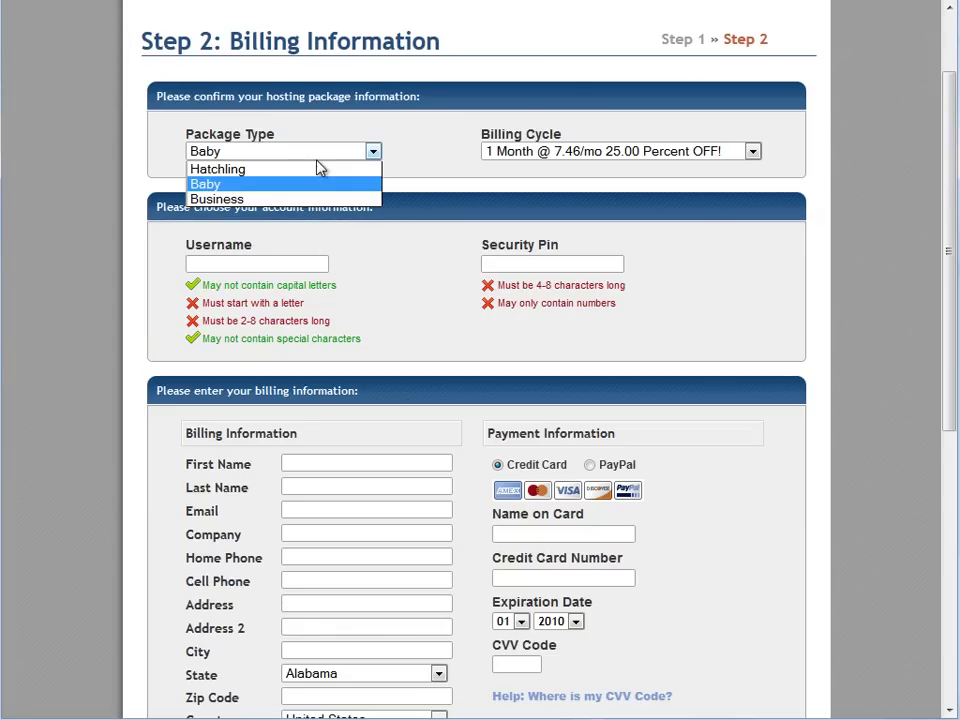
click(197, 187)
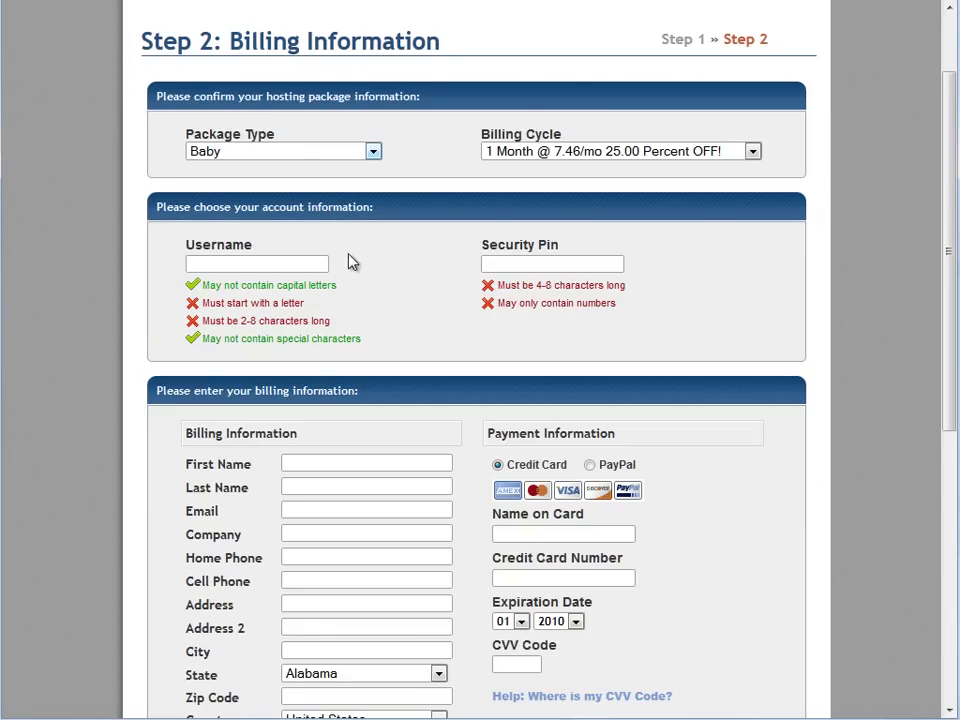
click(651, 157)
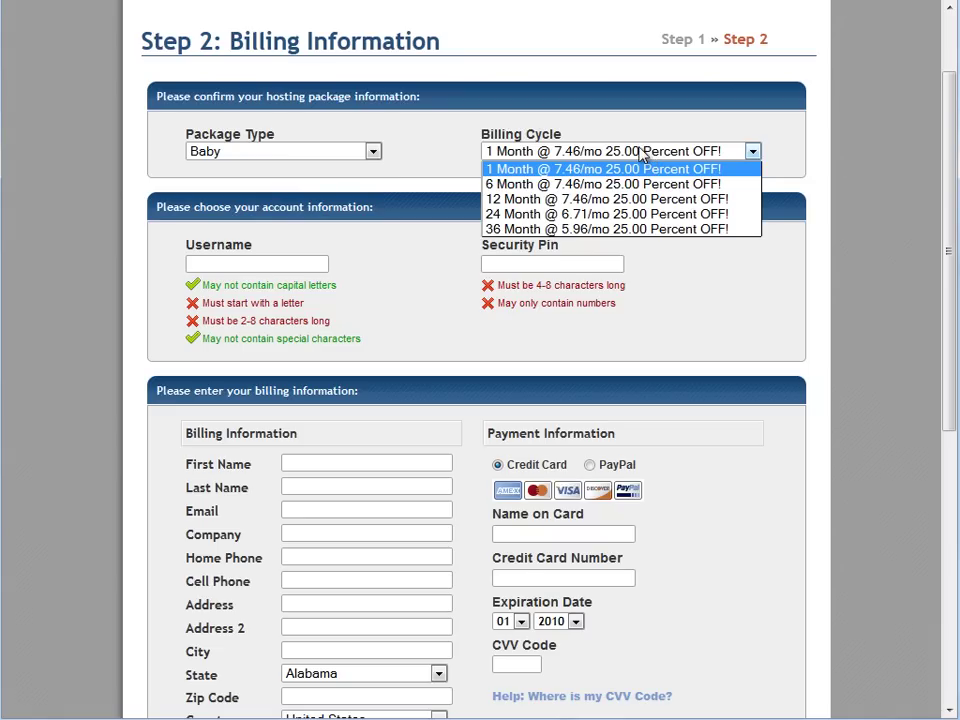
click(595, 185)
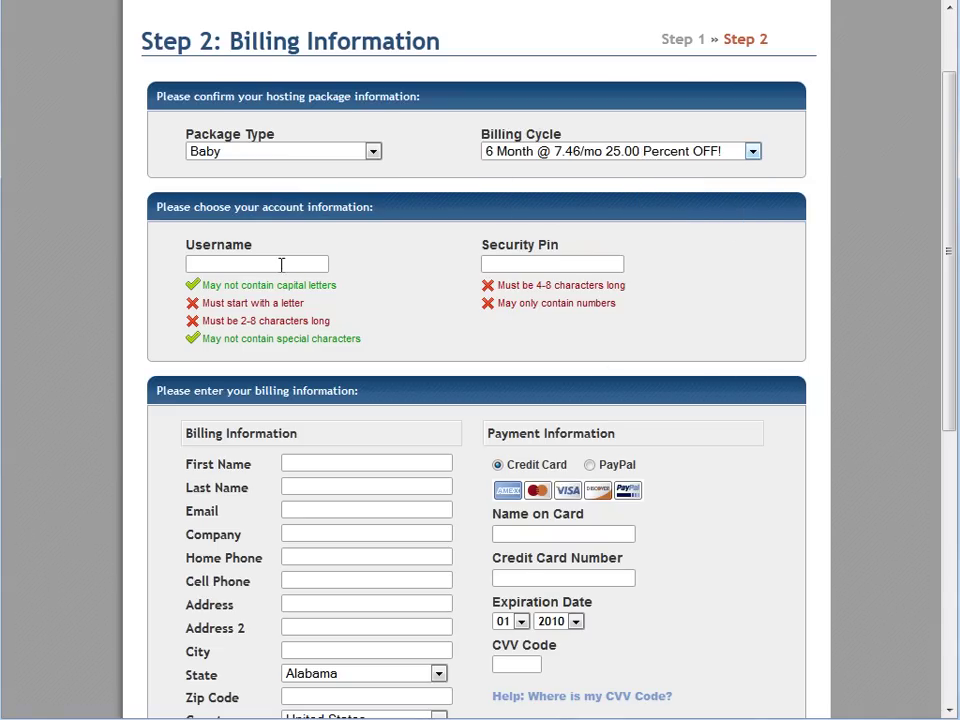
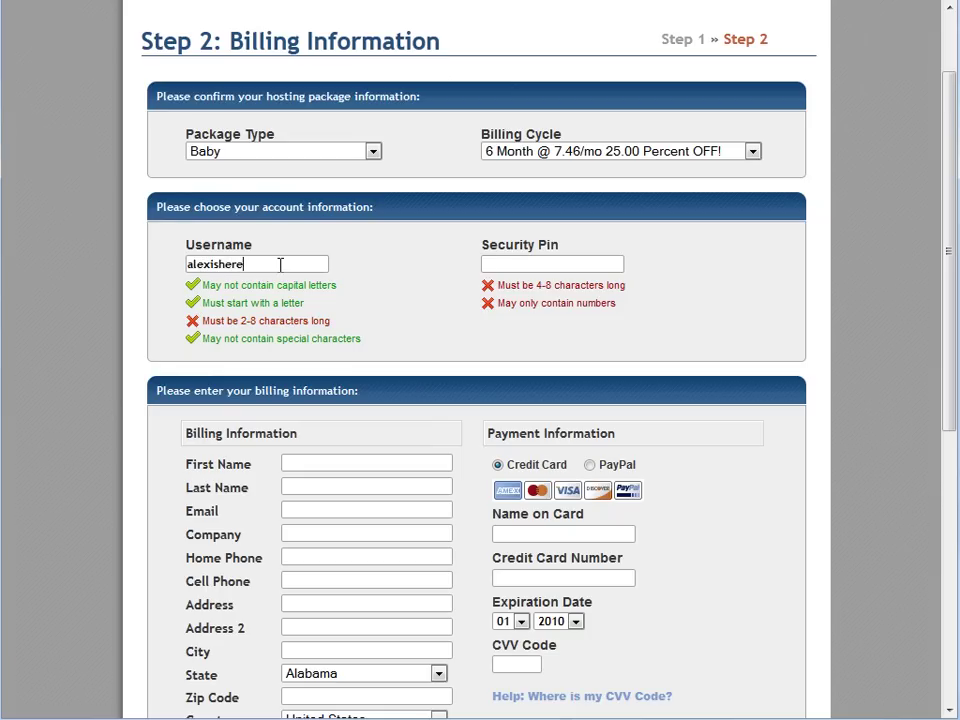
key(Tab)
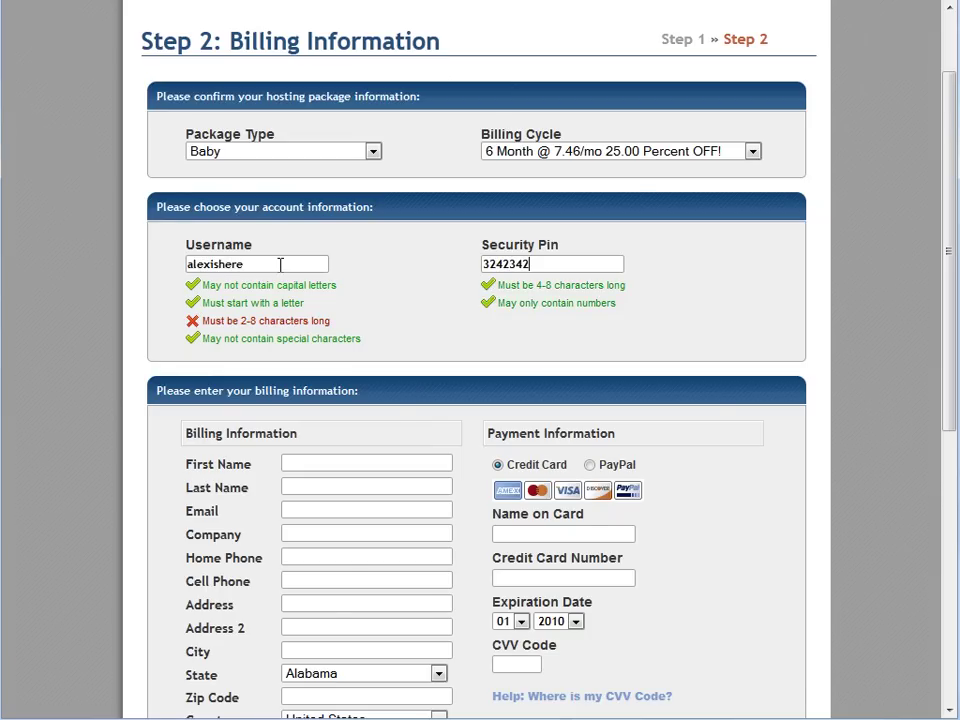
scroll(280, 268, down, 1)
scroll(531, 454, down, 4)
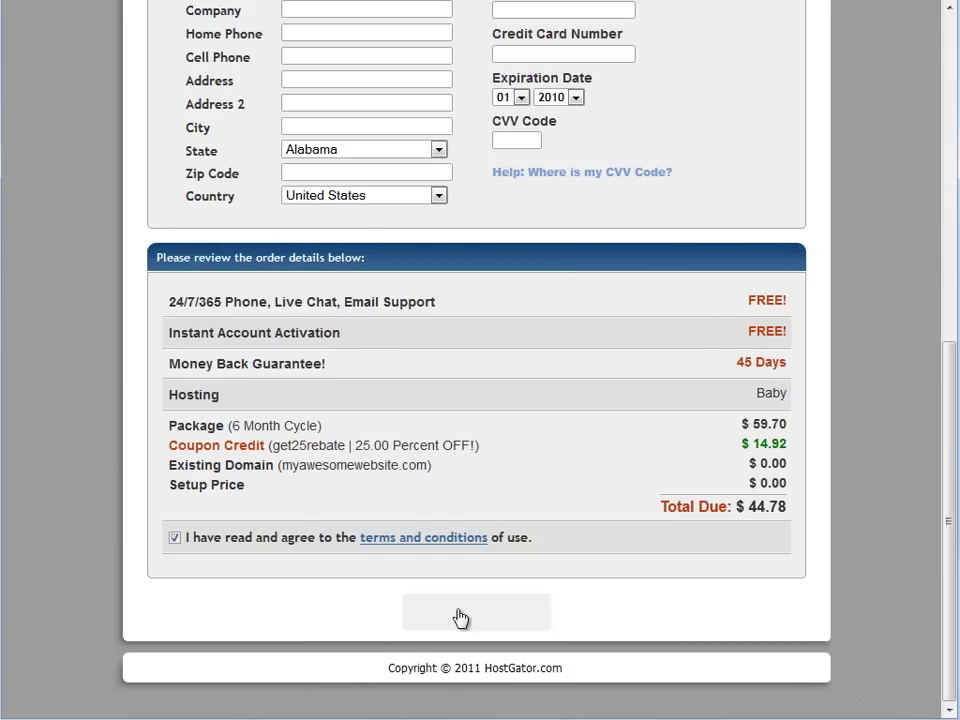
drag(267, 445, 467, 445)
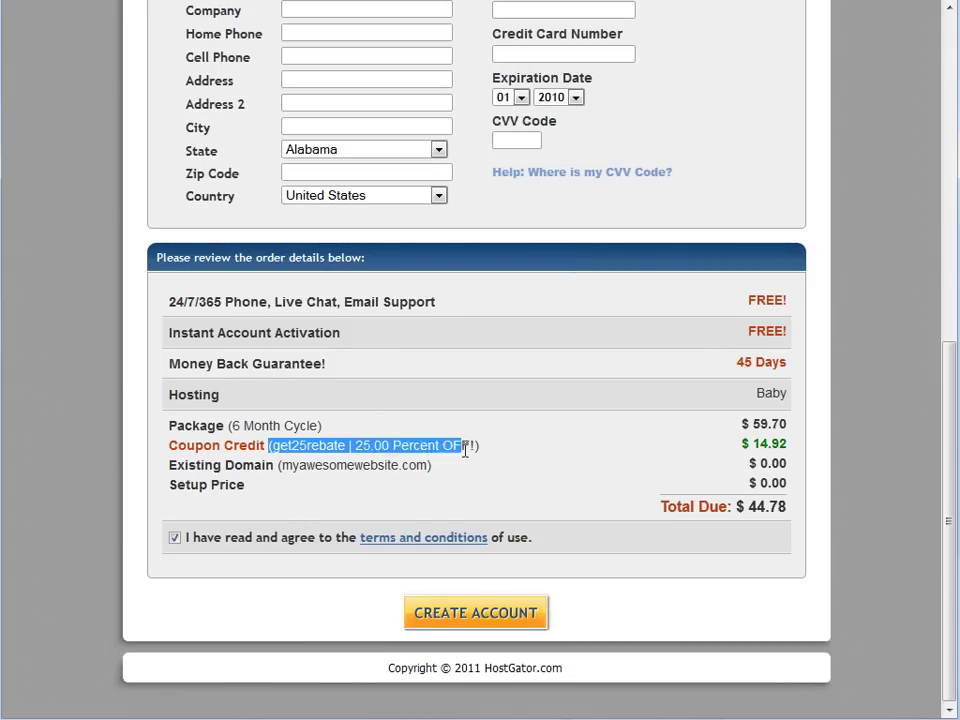
click(493, 452)
drag(698, 506, 666, 506)
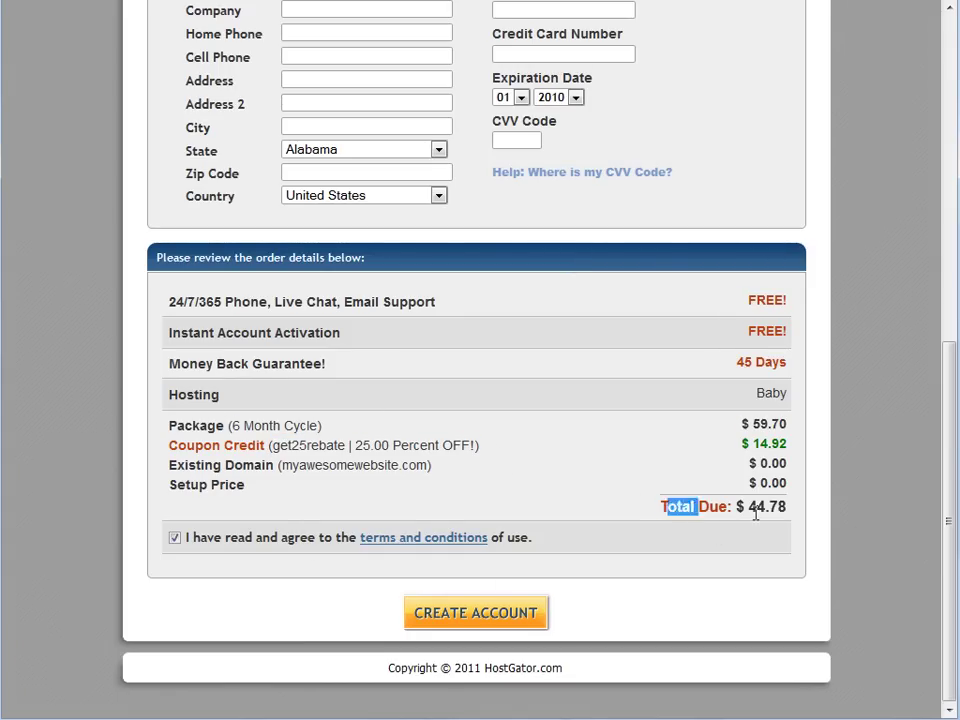
click(737, 594)
scroll(718, 560, up, 3)
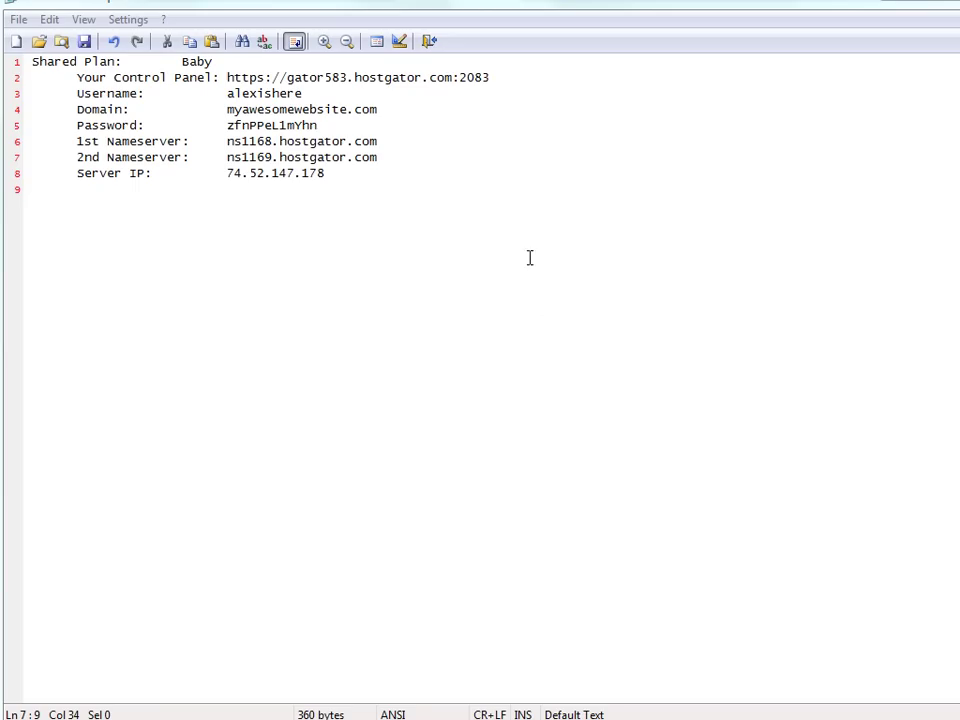
click(445, 236)
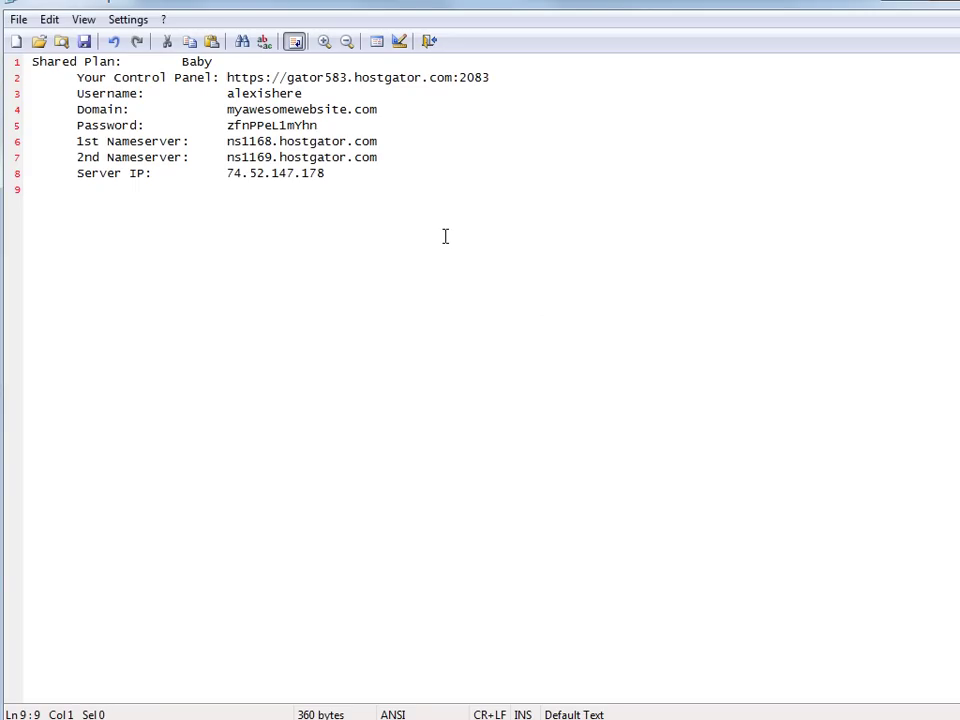
drag(36, 64, 484, 180)
click(489, 174)
drag(36, 63, 384, 90)
click(207, 63)
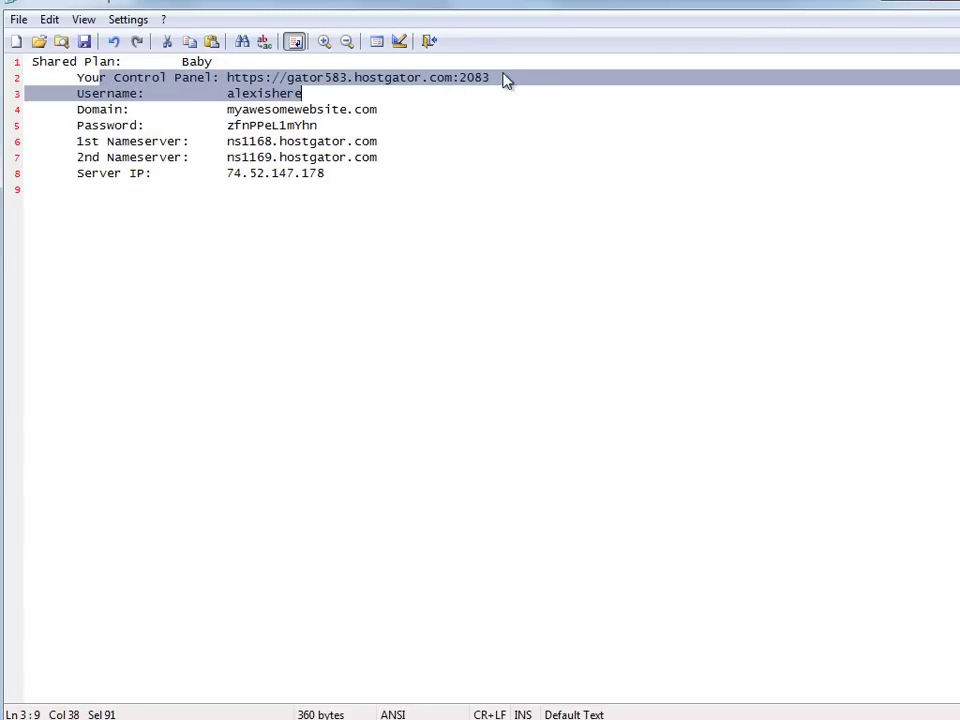
drag(497, 77, 230, 85)
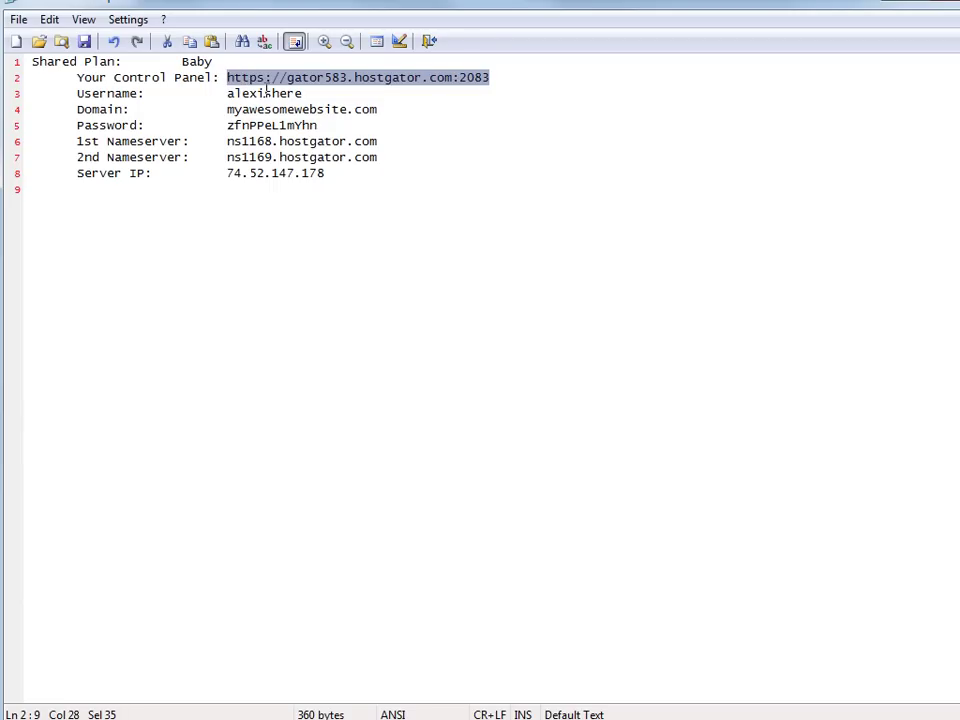
drag(227, 93, 336, 96)
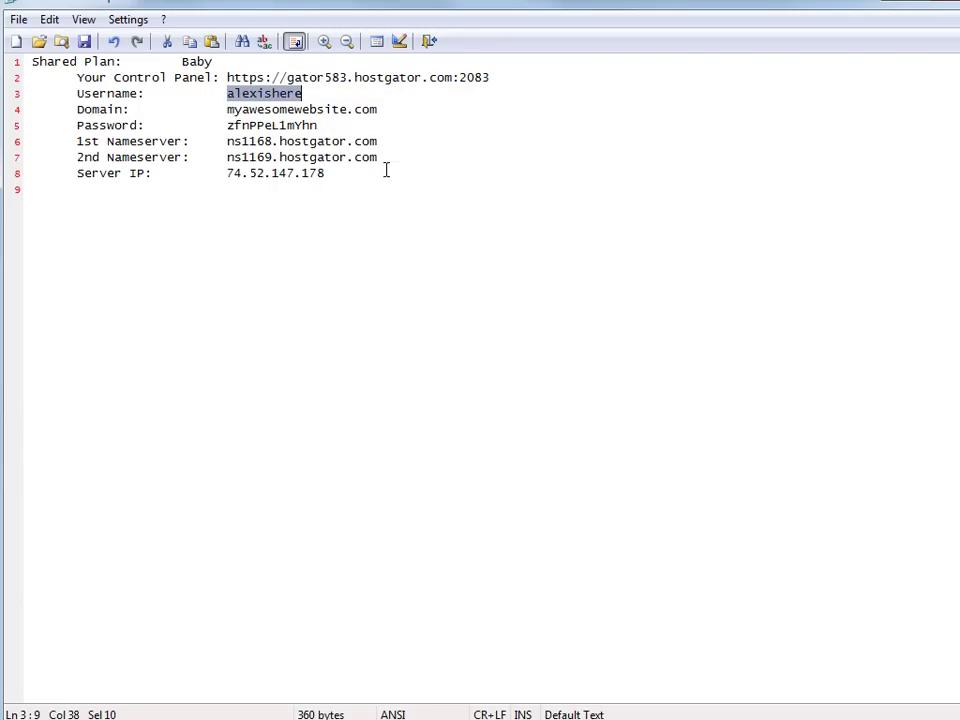
drag(378, 158, 228, 142)
click(232, 142)
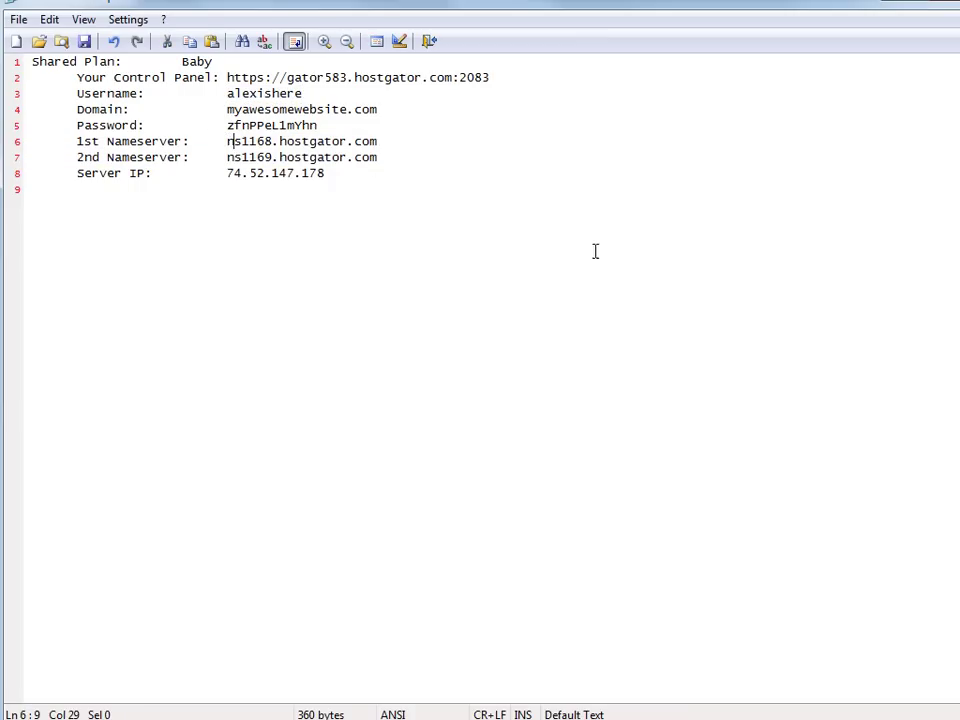
drag(401, 158, 383, 148)
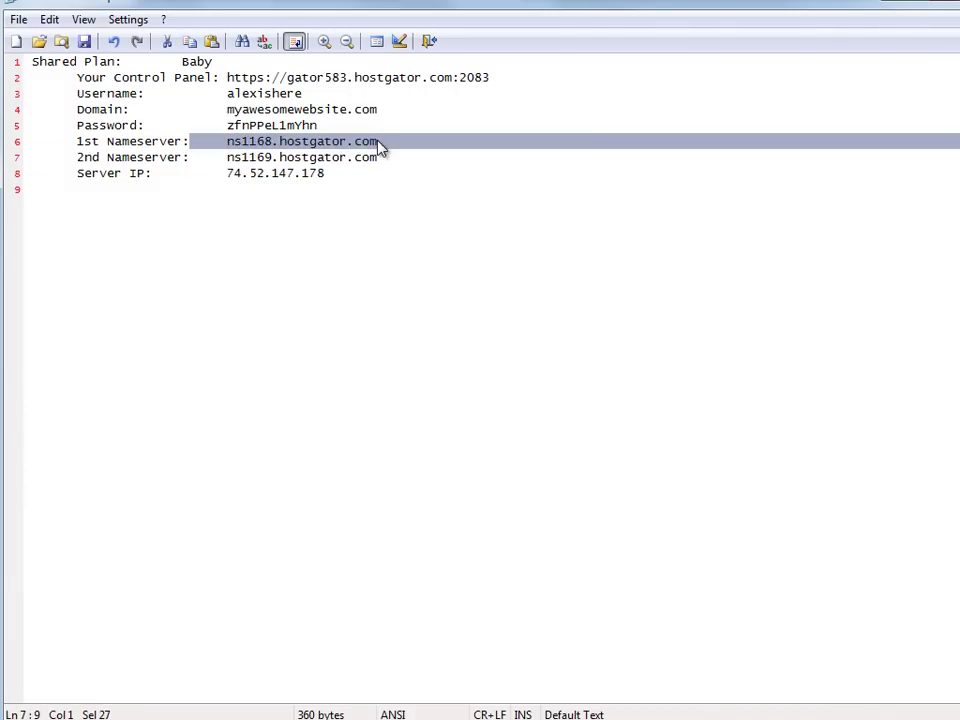
click(380, 141)
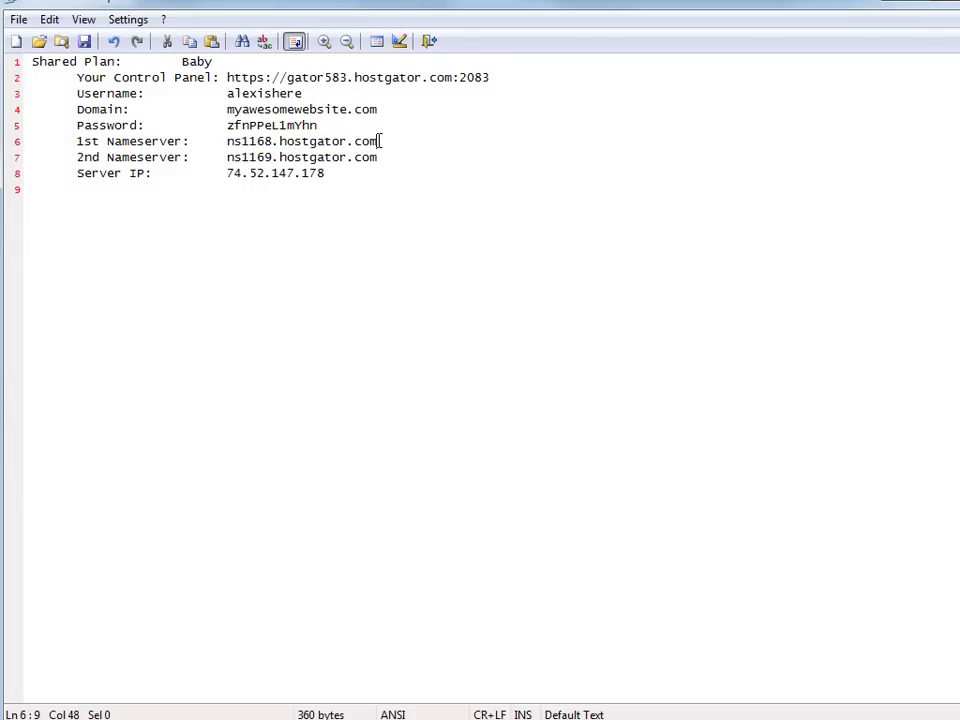
drag(380, 141, 228, 142)
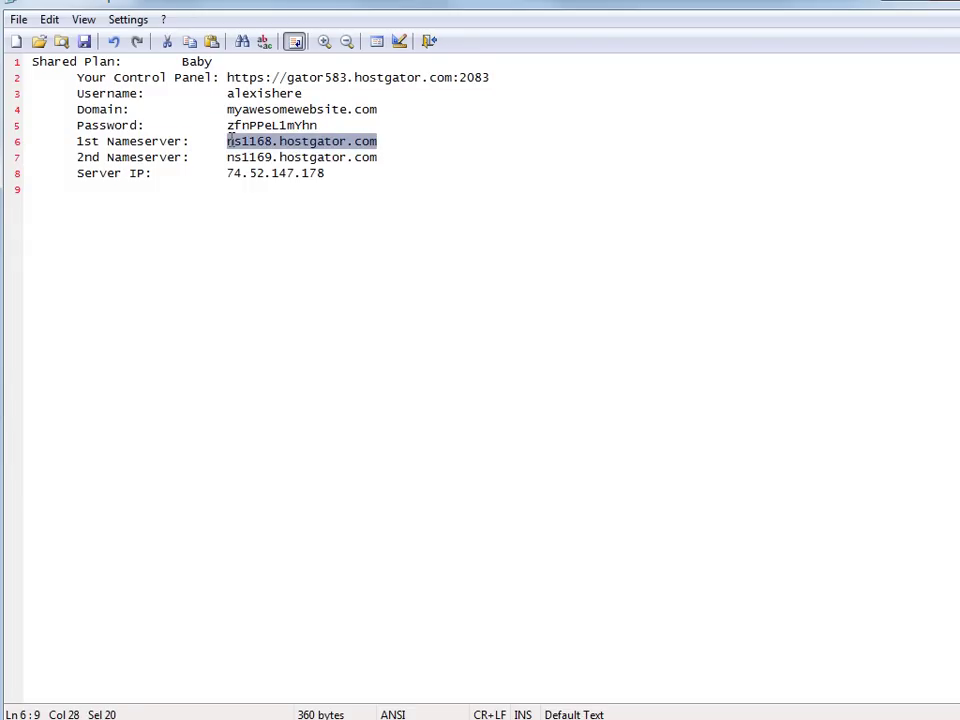
click(228, 142)
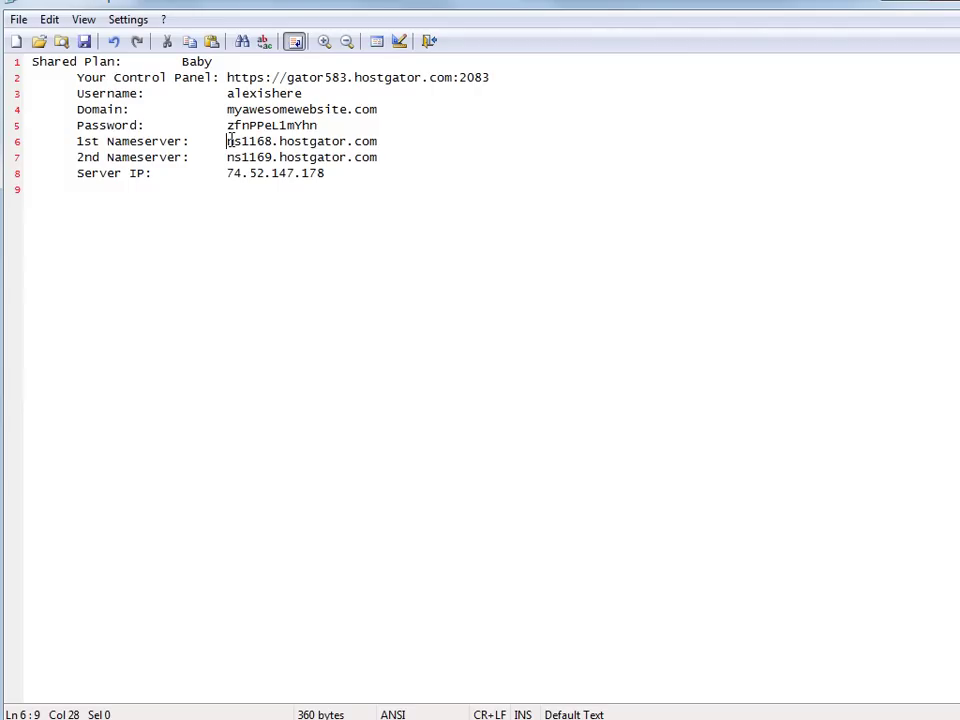
click(380, 143)
drag(386, 157, 187, 142)
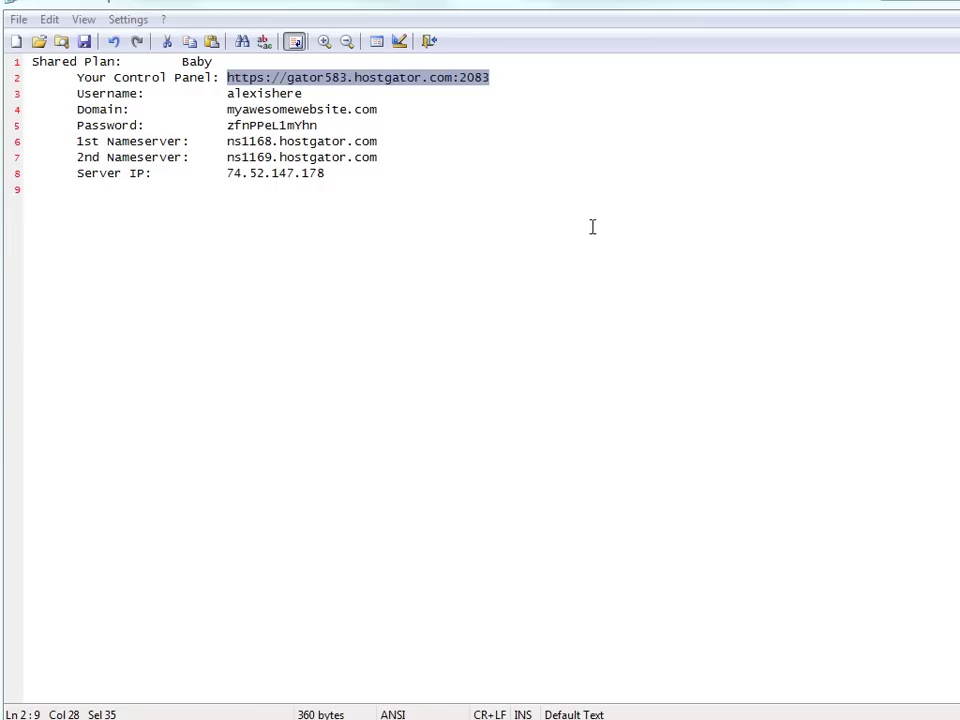
Select the control panel URL in the Notepad2 hosting notes and minimize Notepad2
key(ctrl+End)
drag(228, 77, 525, 77)
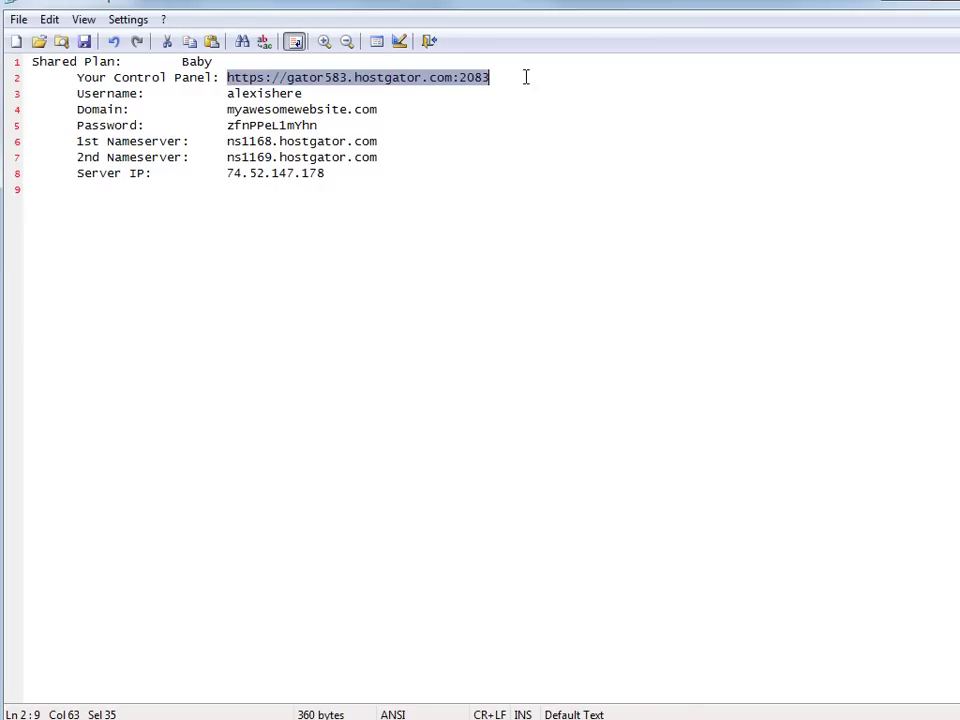
click(880, 10)
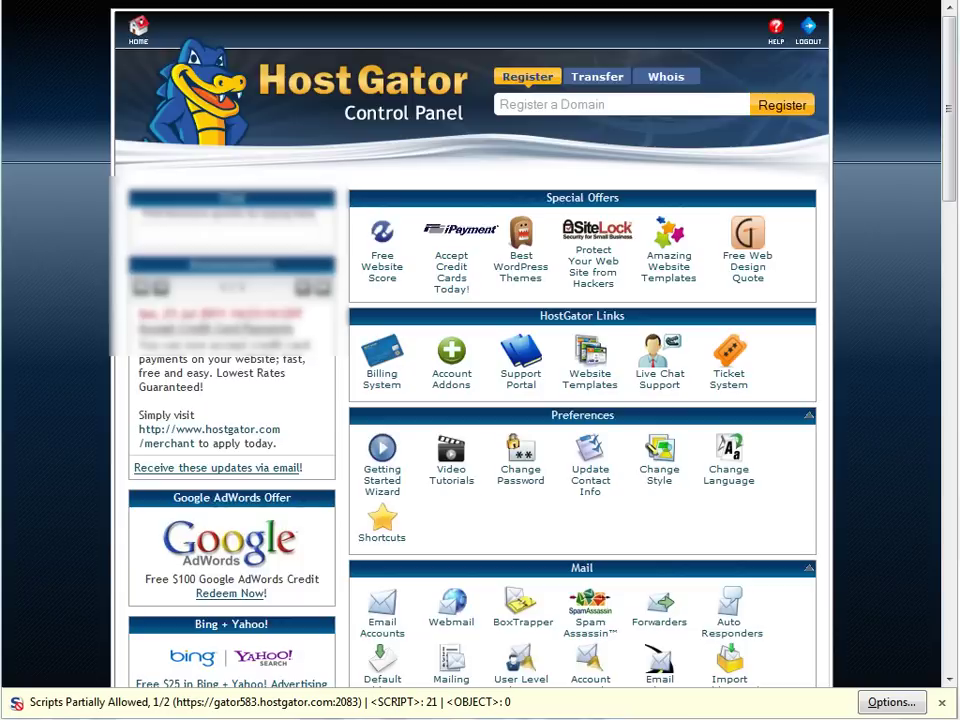
Scroll the cPanel home down to the Domains section
scroll(752, 277, down, 10)
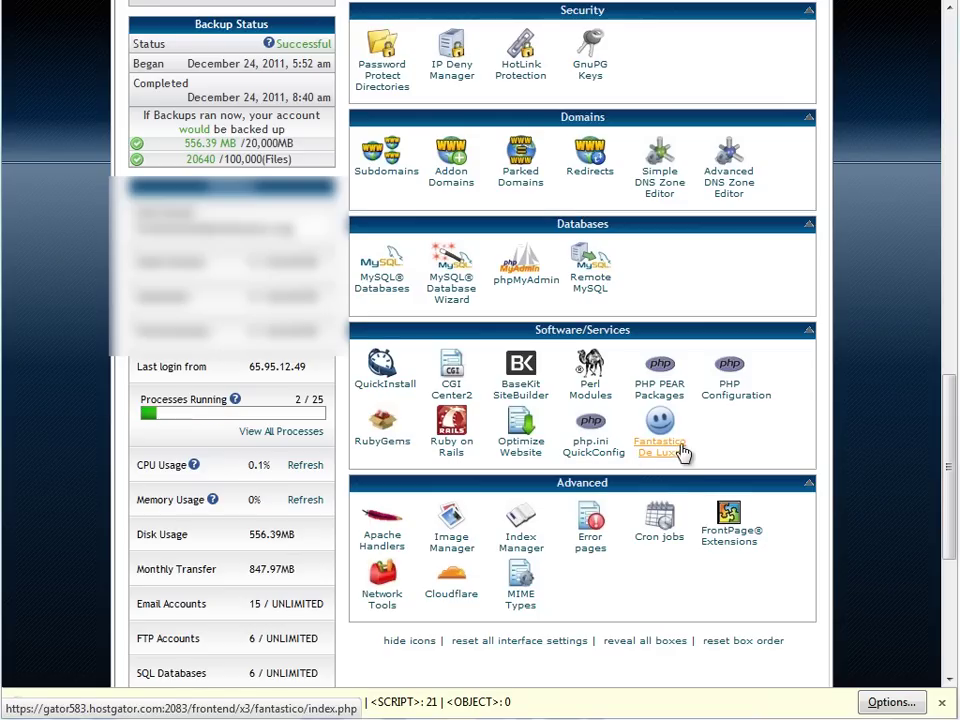
Open Addon Domains, start typing the new domain name and check the password fields
click(452, 180)
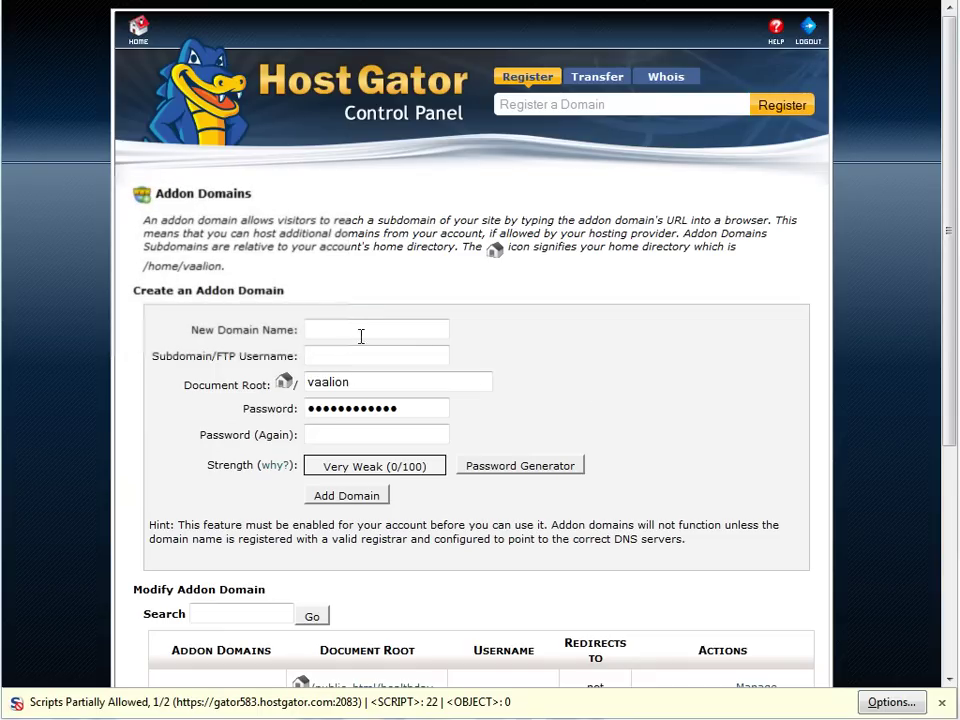
click(339, 327)
text(m)
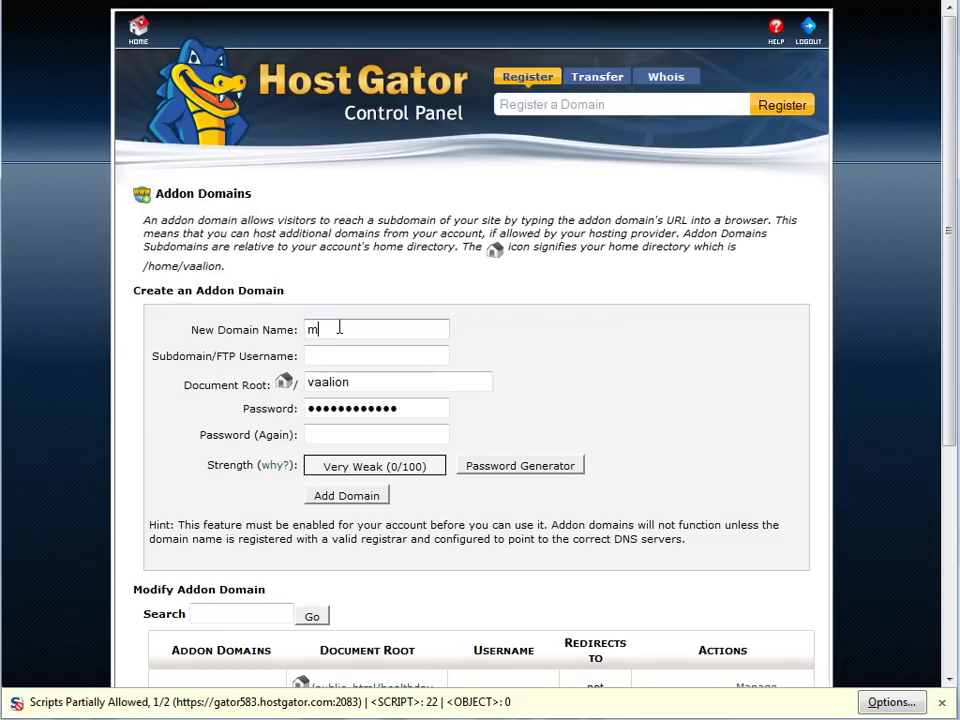
text(ysecondawesomes)
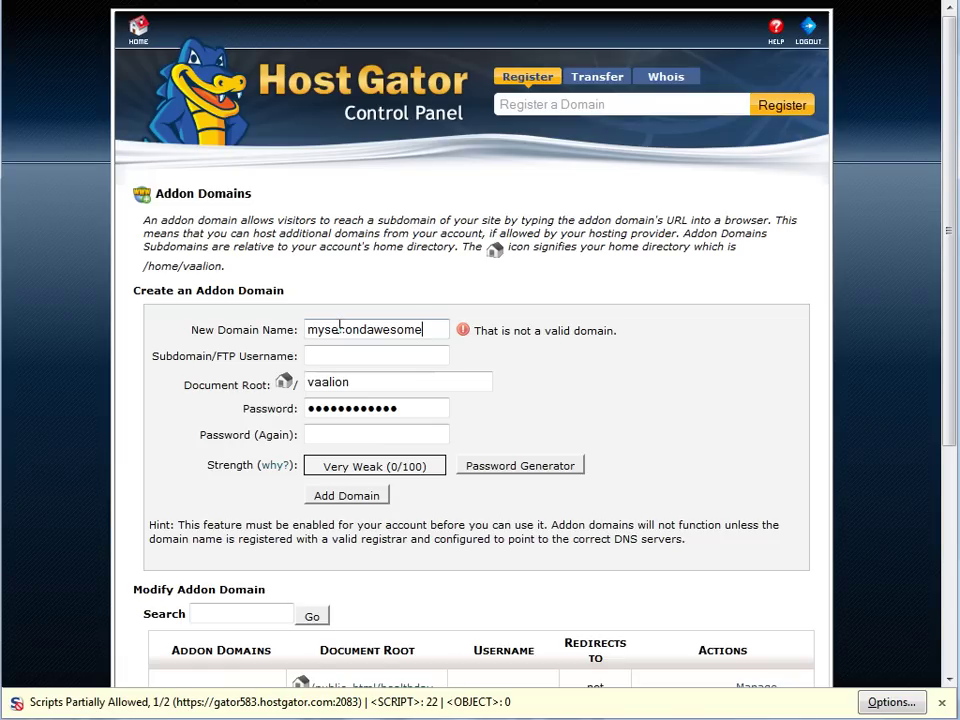
key(Tab)
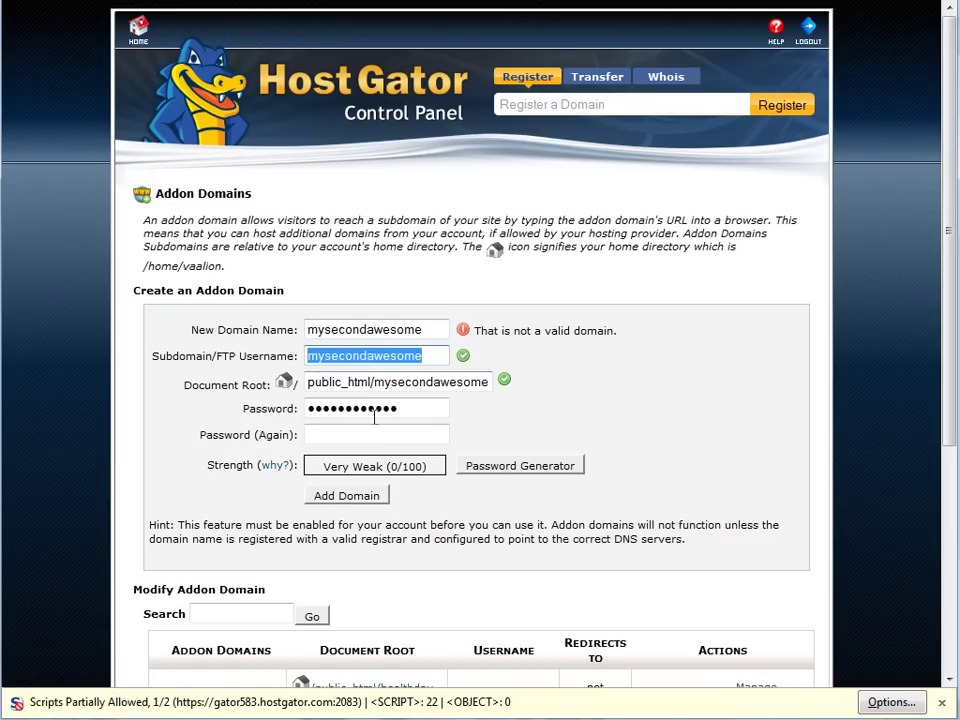
drag(425, 409, 216, 405)
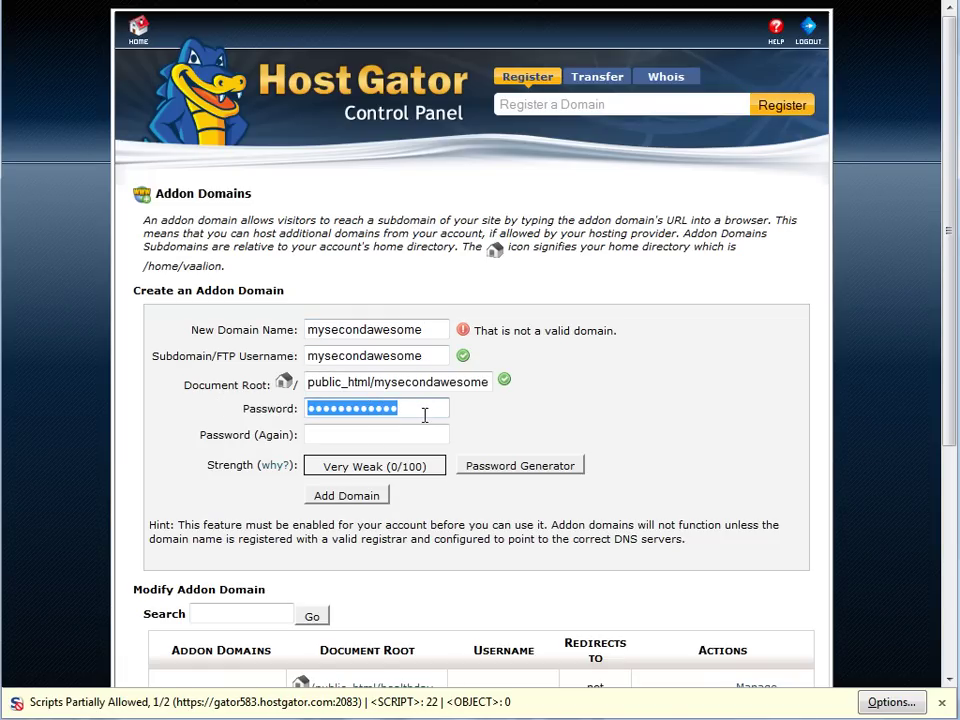
click(371, 435)
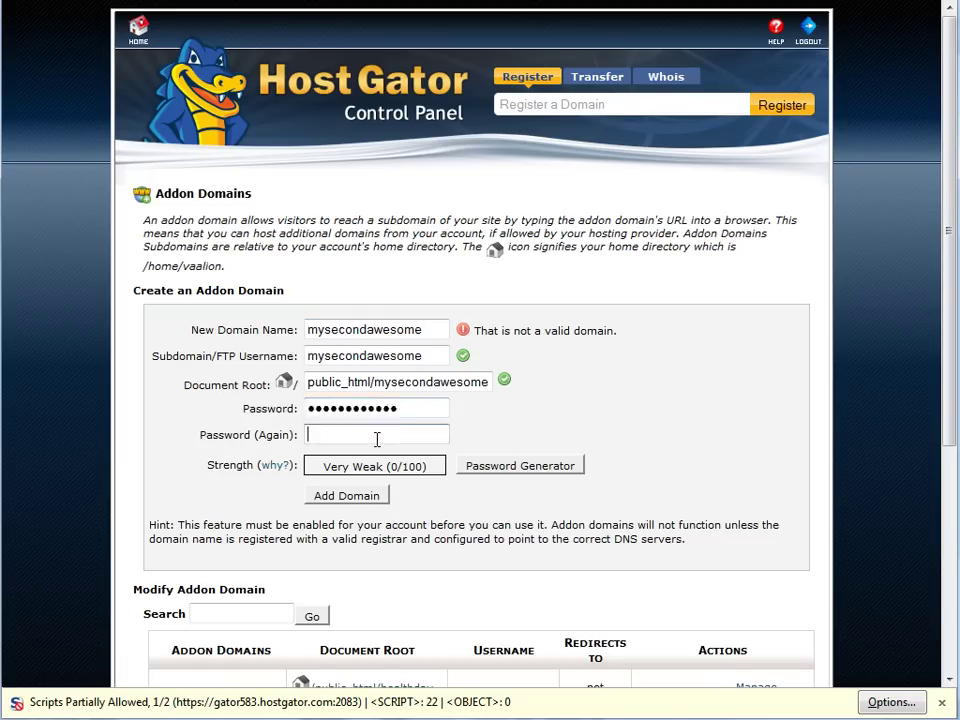
drag(420, 409, 181, 402)
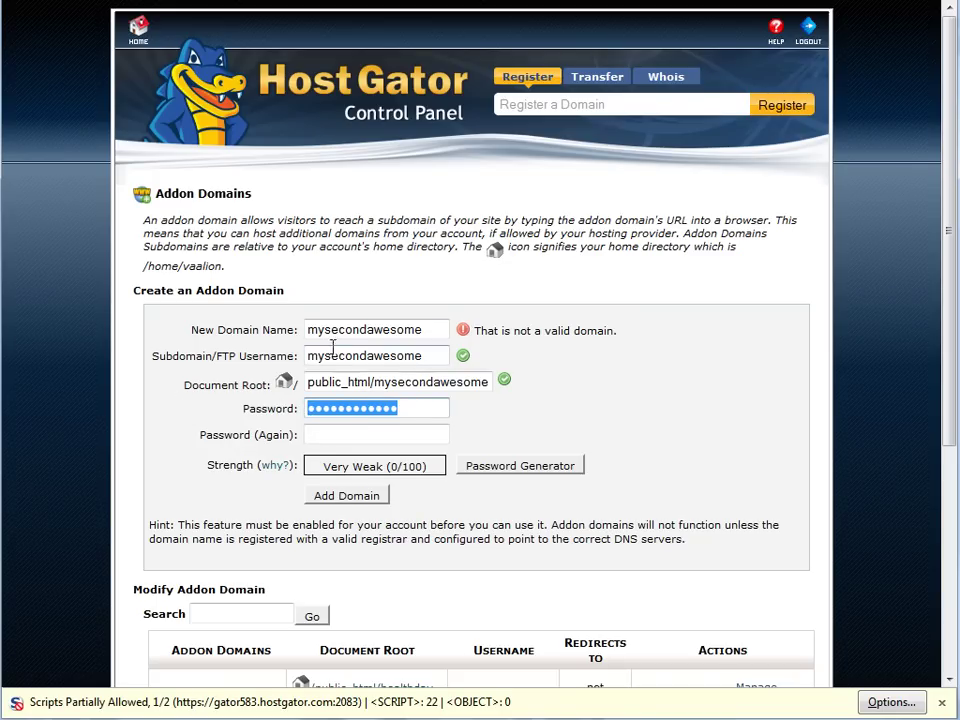
Complete the domain as mysecondawesome.com so the subdomain and public_html/mysecondawesome root fill in
click(431, 334)
text(.com)
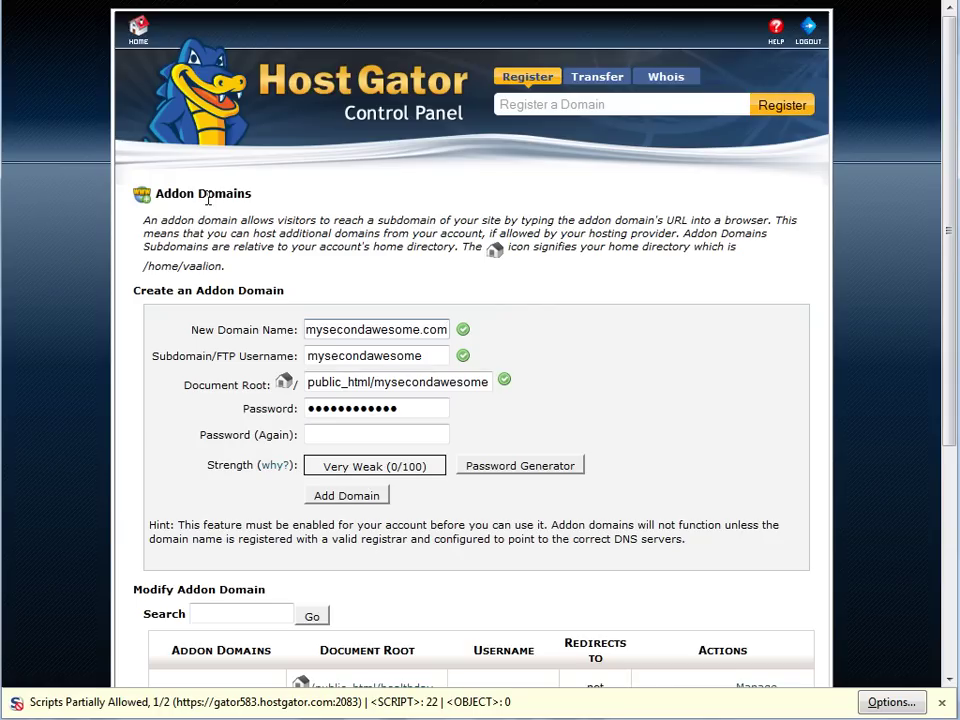
drag(372, 329, 266, 330)
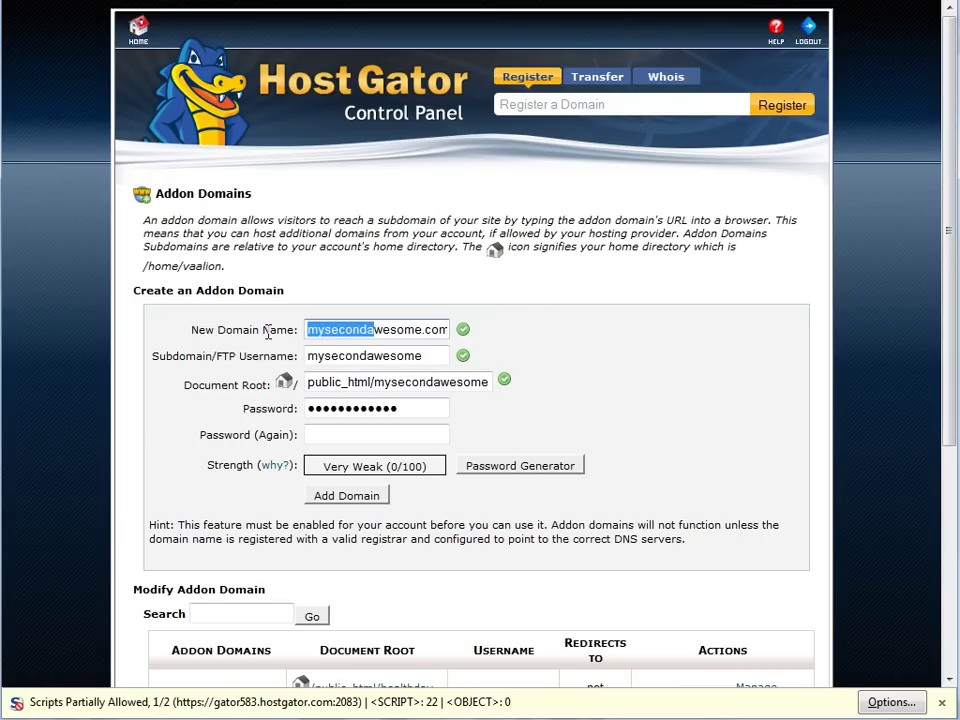
click(345, 329)
click(367, 352)
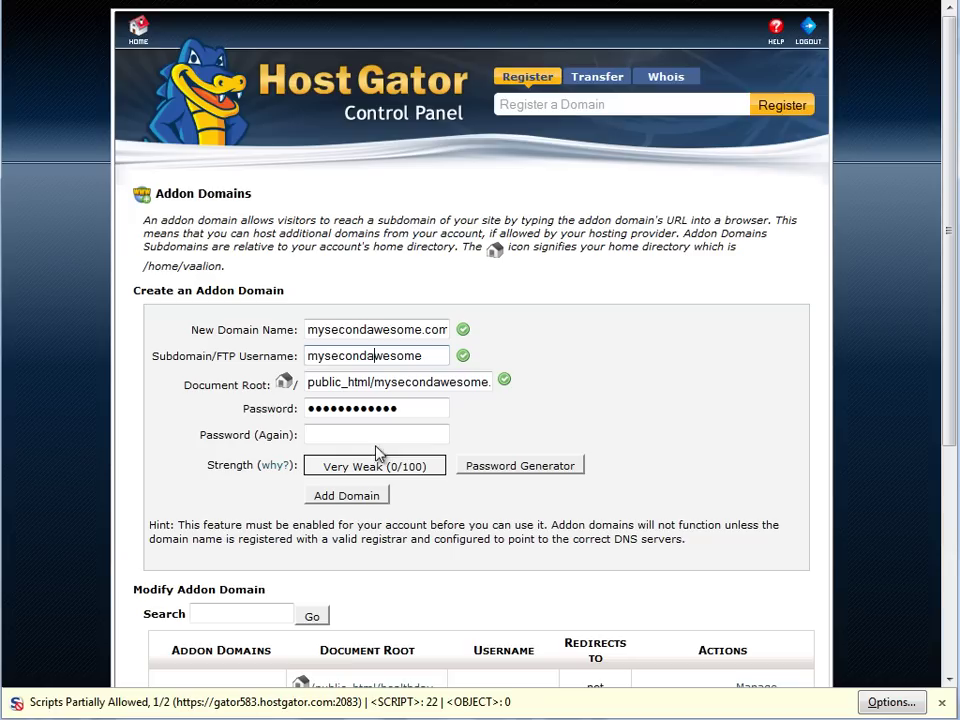
Return to the cPanel home and open Fantastico De Luxe under Software/Services
click(143, 47)
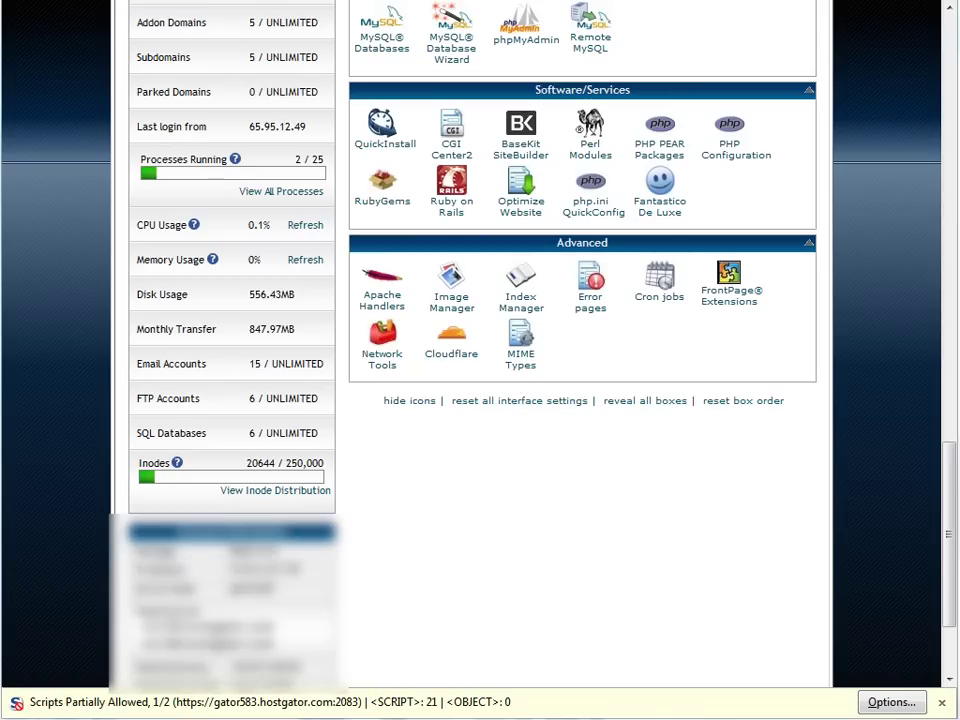
click(665, 212)
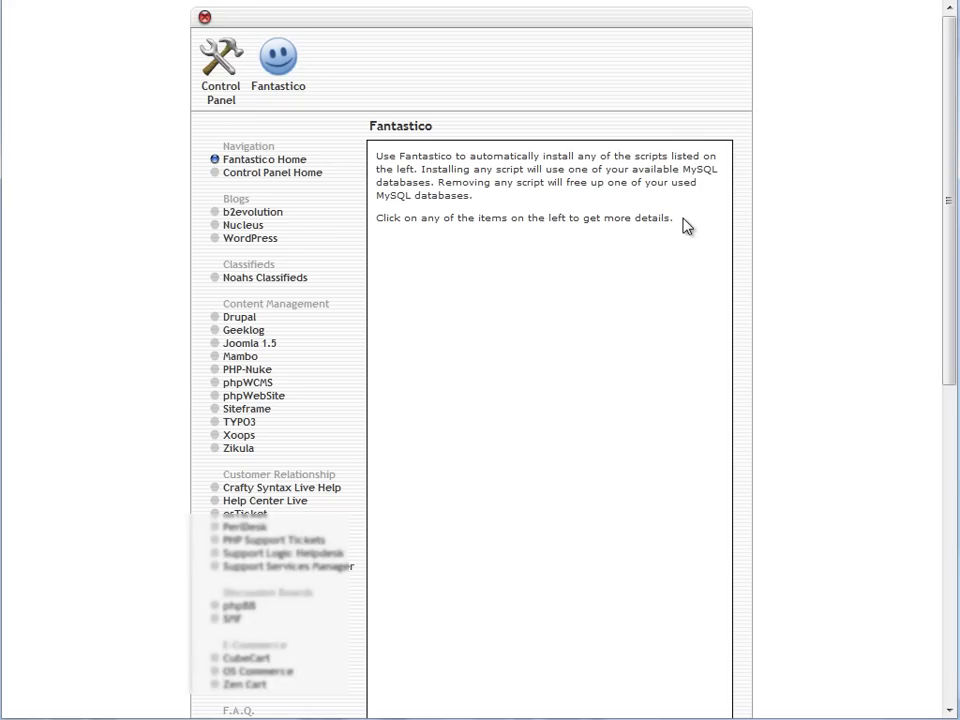
Open the WordPress page from Fantastico's Blogs section
click(250, 240)
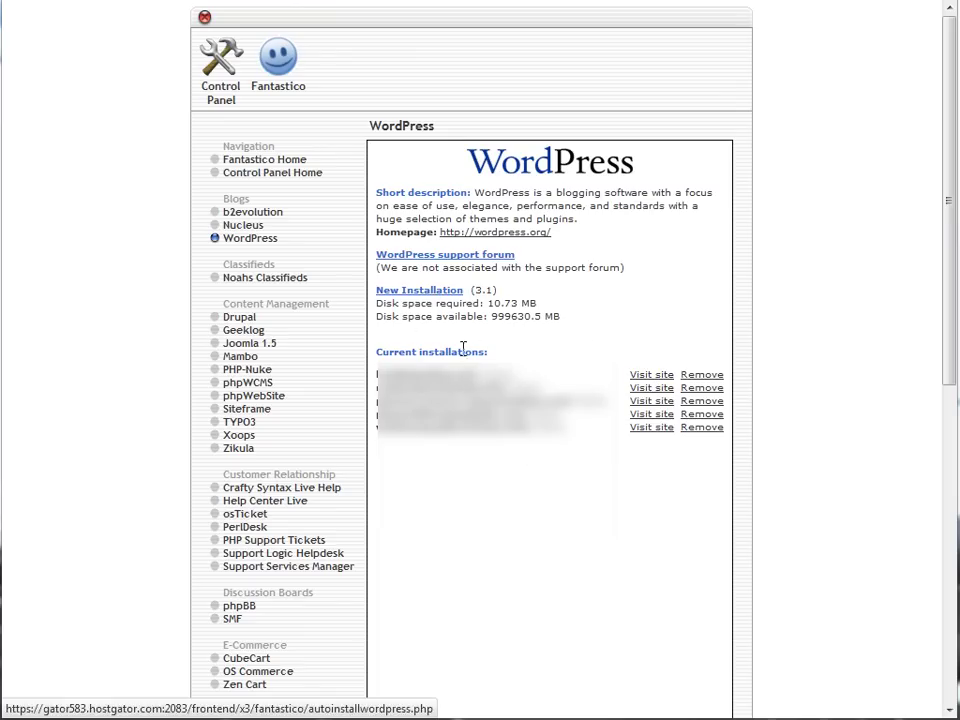
Start a new WordPress installation, typing 'blog' as the directory then clearing it for a root install
click(420, 290)
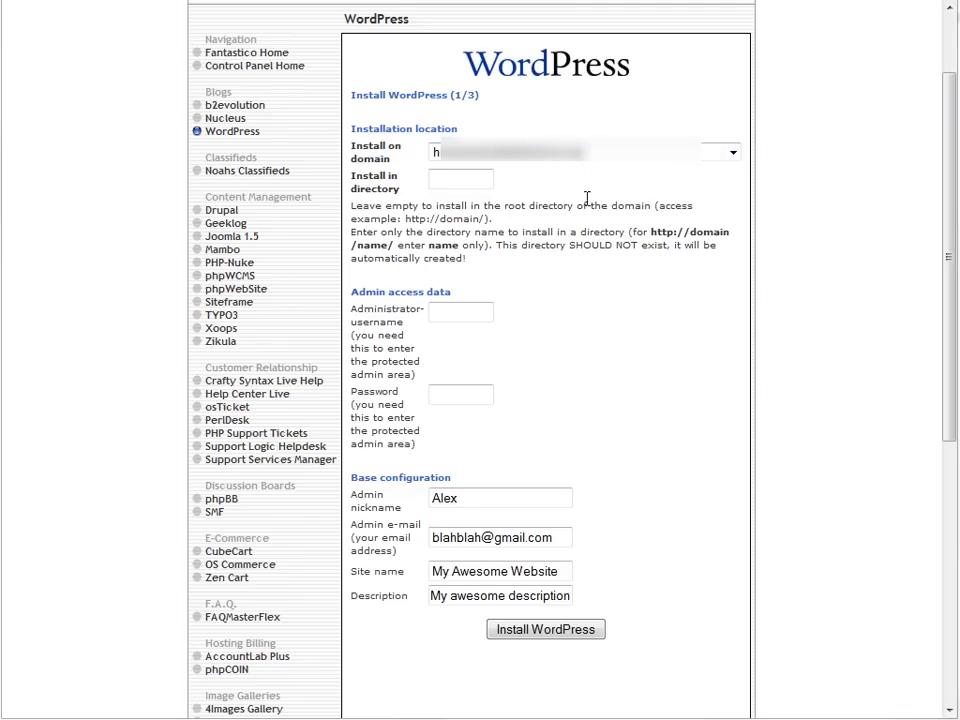
click(481, 178)
click(481, 178)
text(blog)
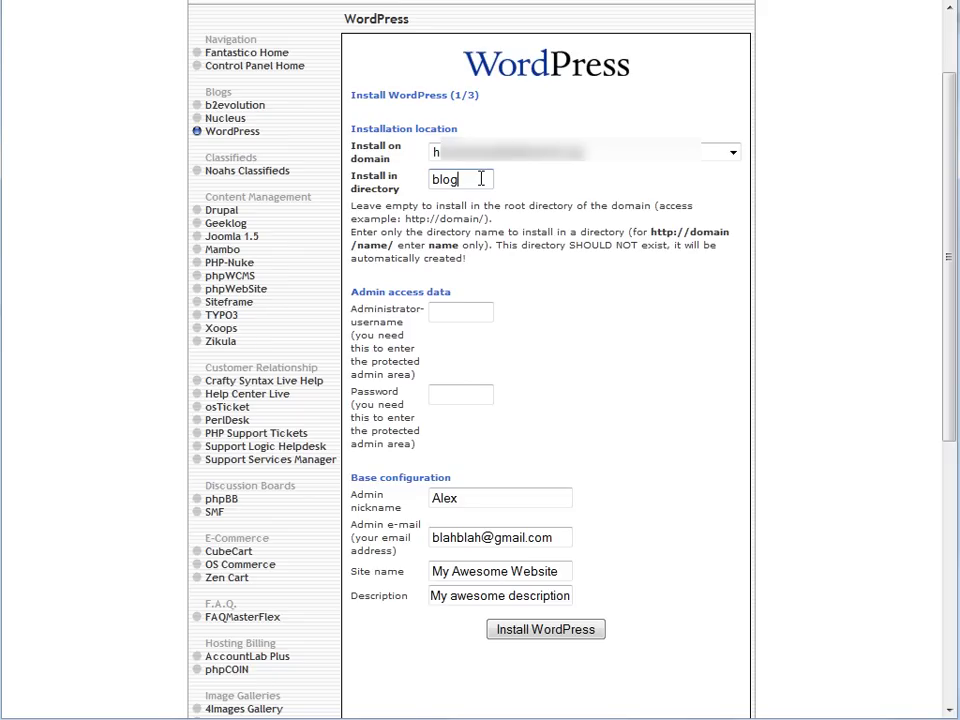
double_click(481, 178)
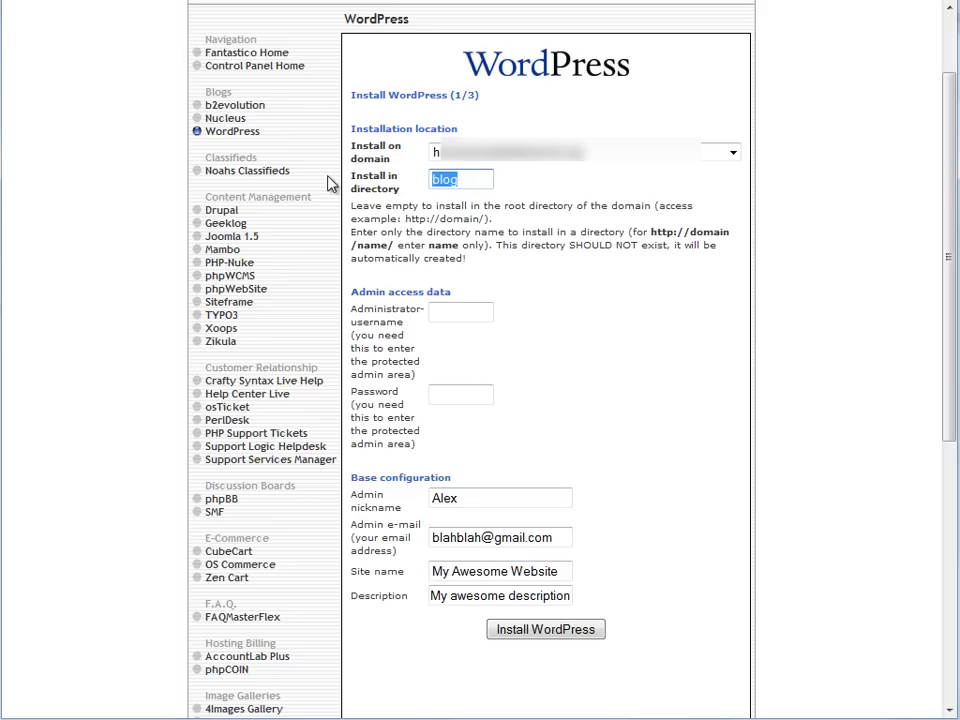
key(BackSpace)
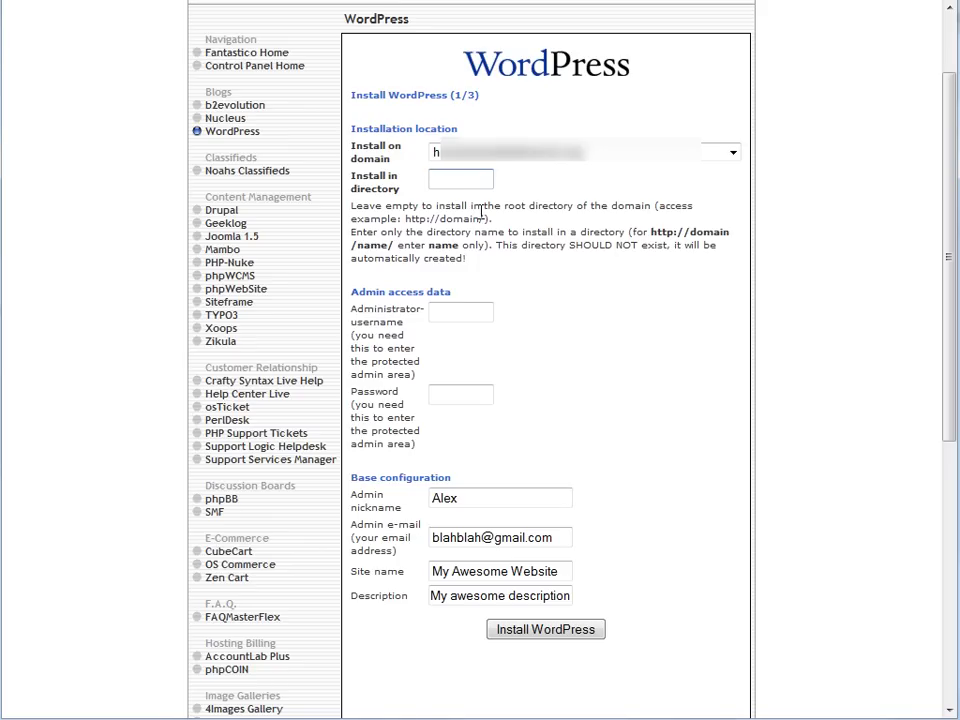
Enter 'username' as the administrator username and type the admin password
click(469, 308)
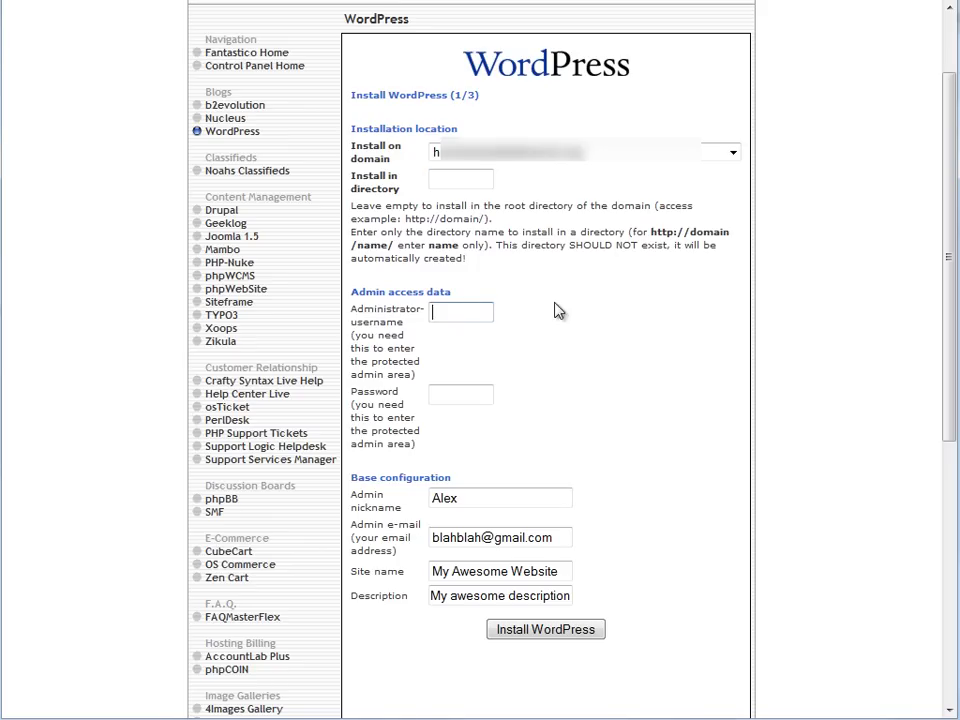
key(Tab)
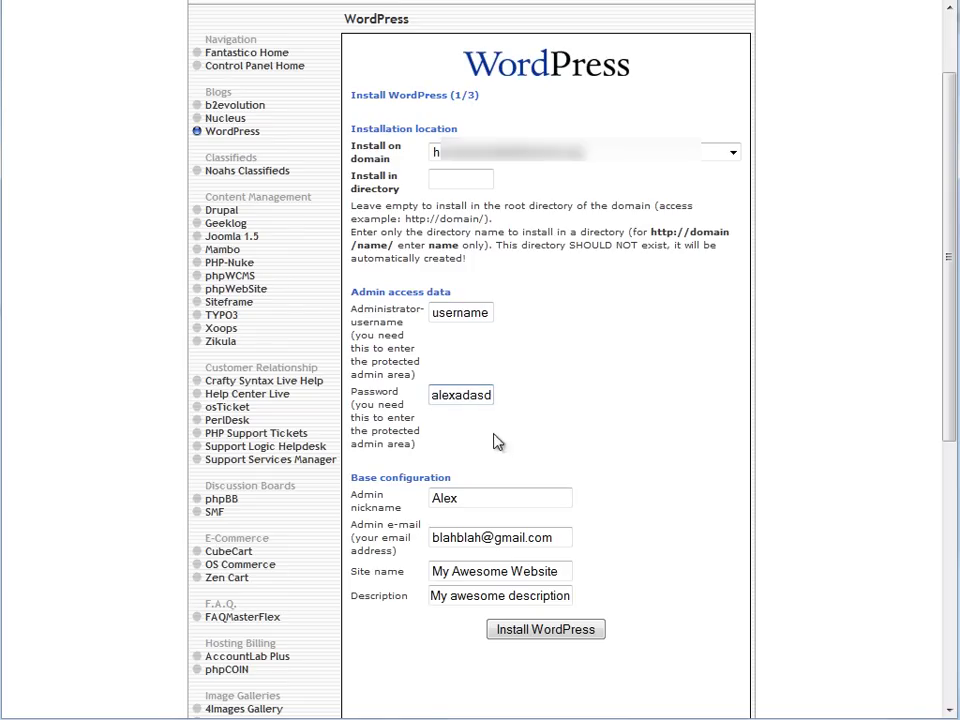
key(Tab)
Review the prefilled admin nickname and e-mail address fields
click(505, 503)
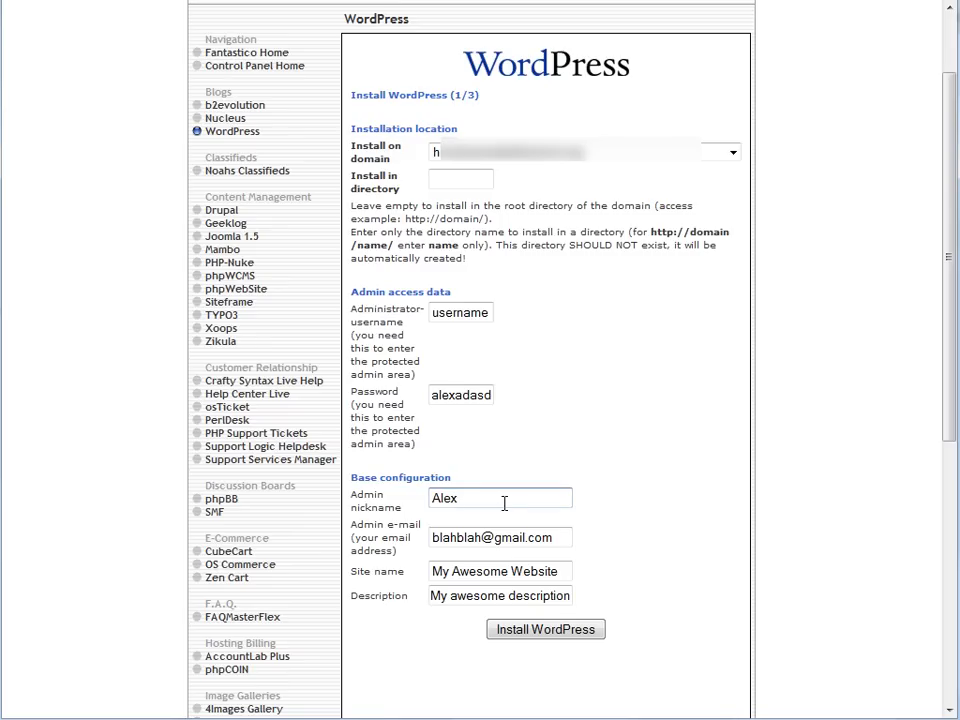
drag(462, 498, 362, 487)
drag(525, 538, 444, 530)
click(509, 515)
key(Tab)
key(Tab)
key(Tab)
key(Tab)
drag(491, 504, 249, 508)
drag(556, 538, 372, 534)
click(553, 538)
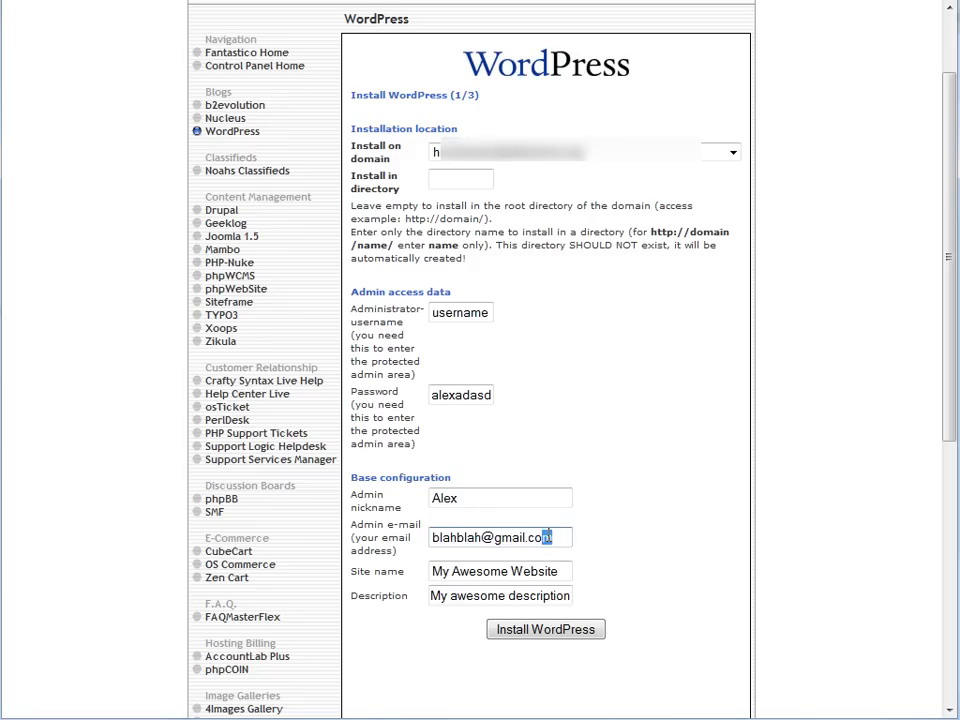
drag(553, 538, 430, 538)
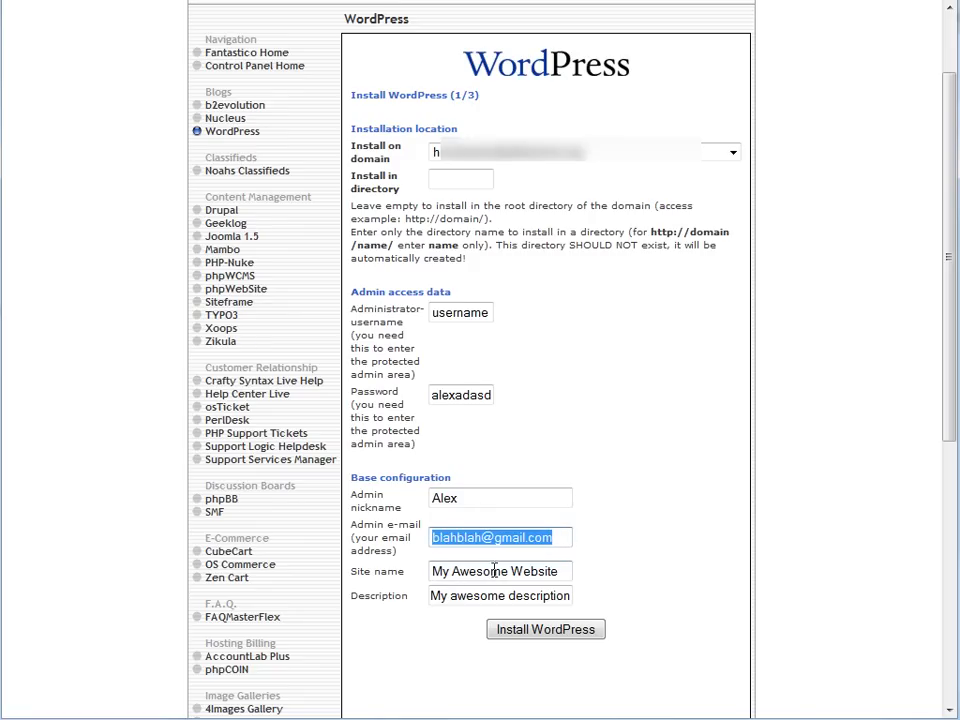
Review the site name 'My Awesome Website' and description 'My awesome description'
drag(561, 571, 375, 567)
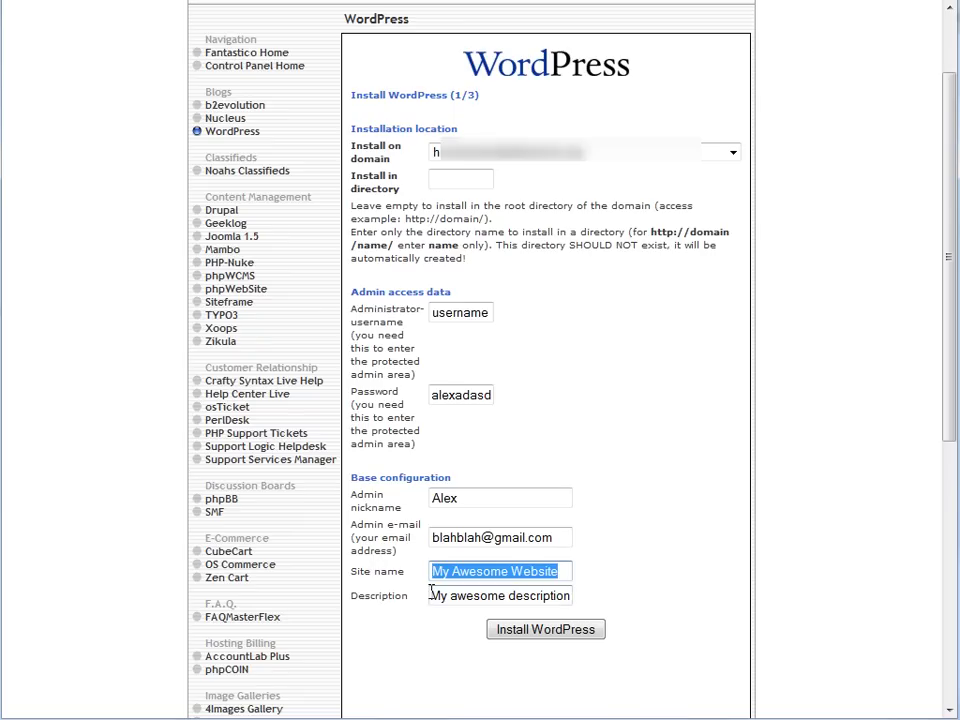
drag(435, 596, 594, 602)
click(570, 596)
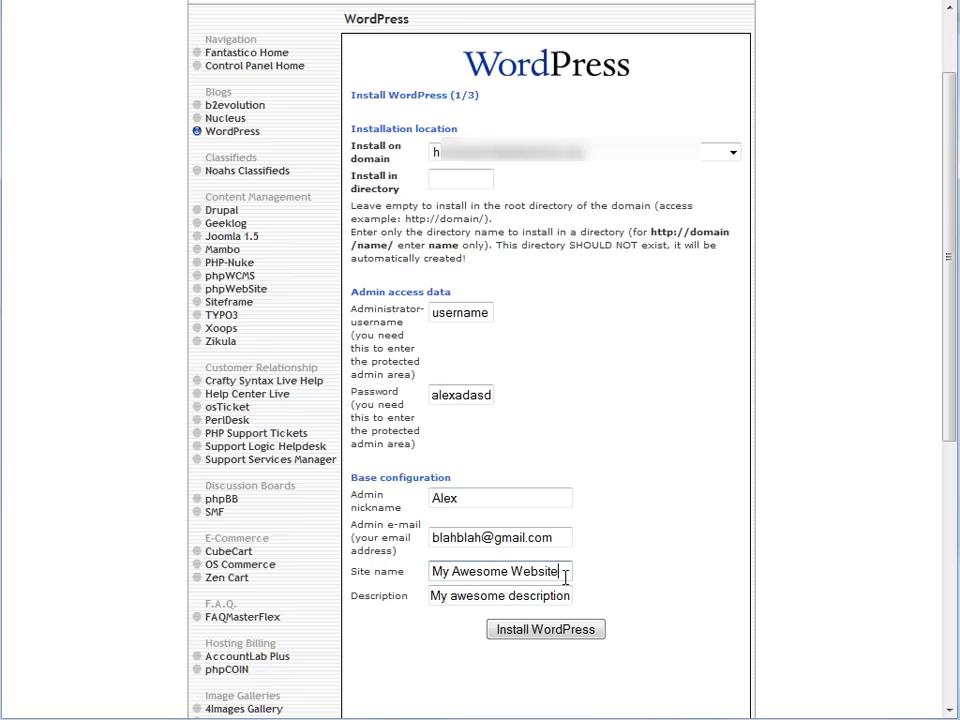
drag(565, 577, 387, 560)
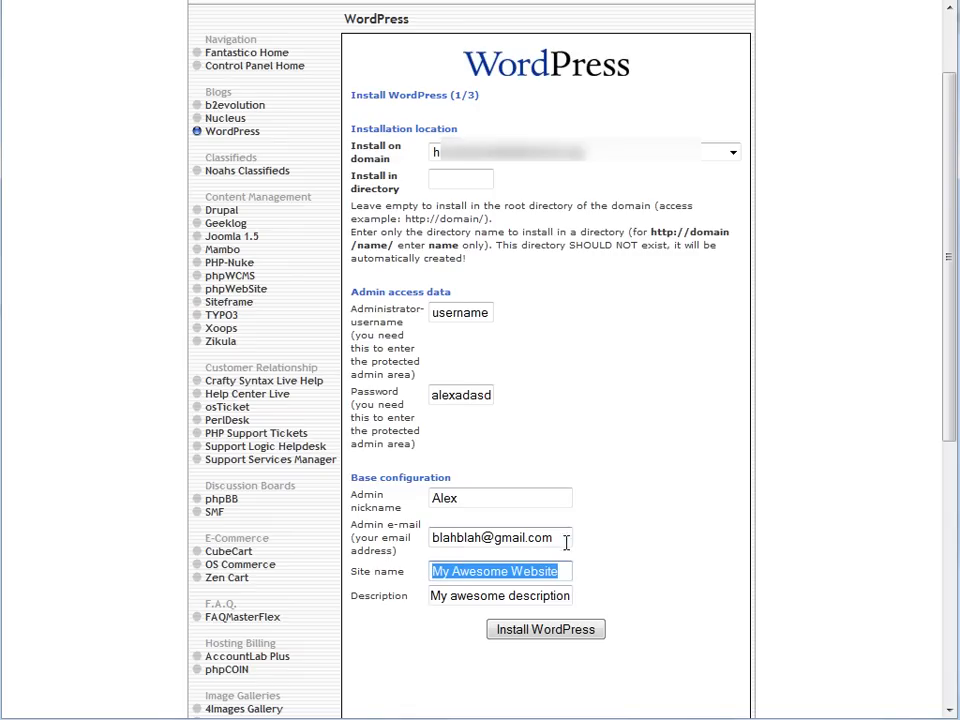
drag(557, 597, 400, 590)
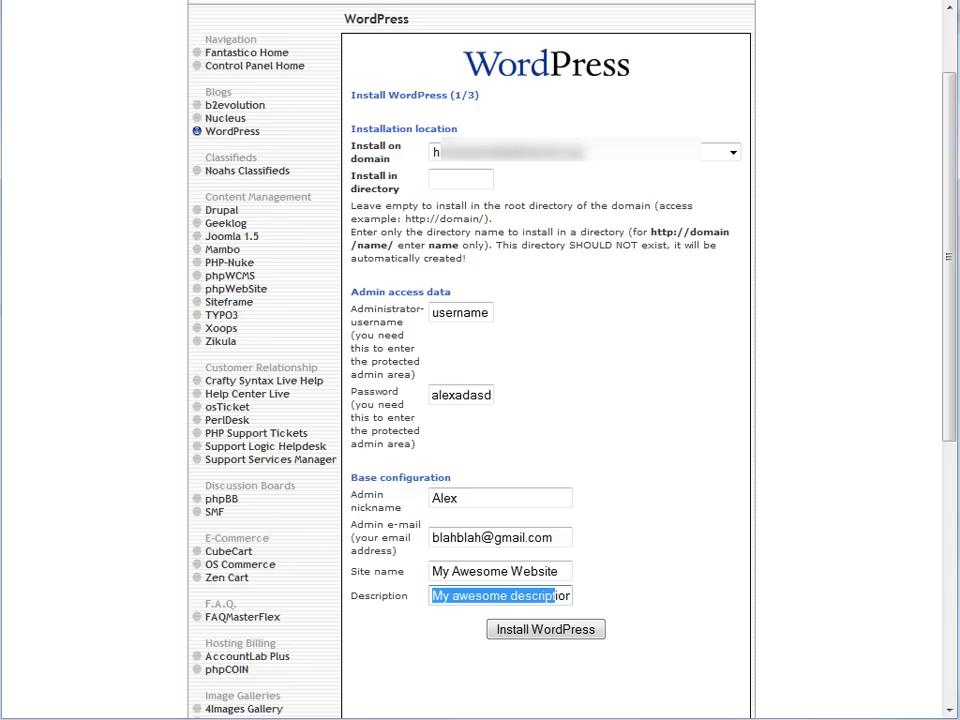
click(513, 596)
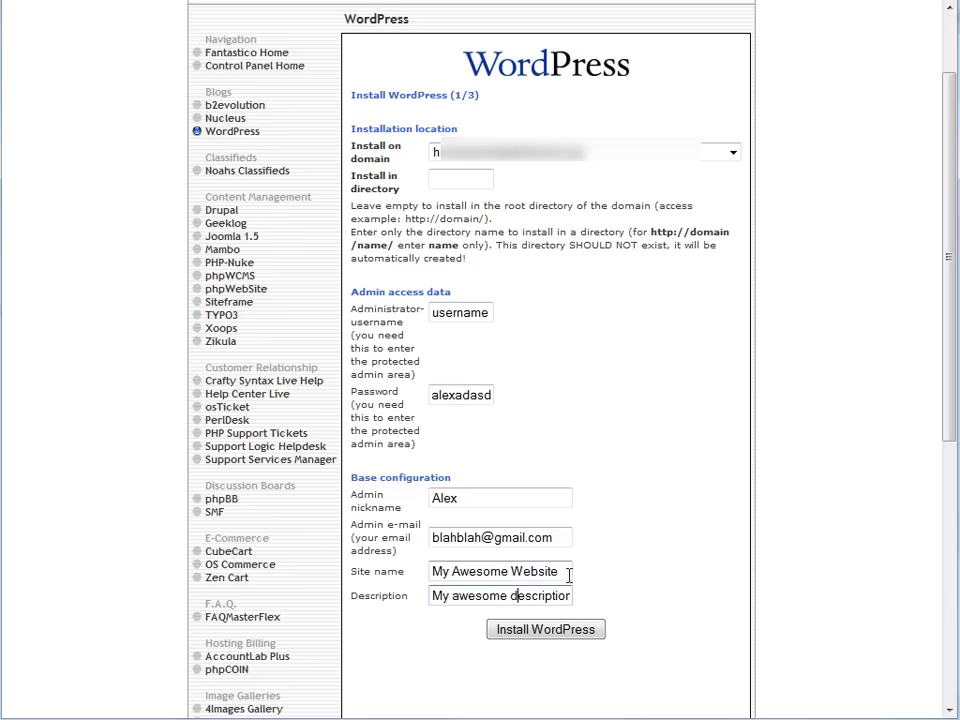
drag(568, 575, 425, 594)
click(546, 595)
click(513, 595)
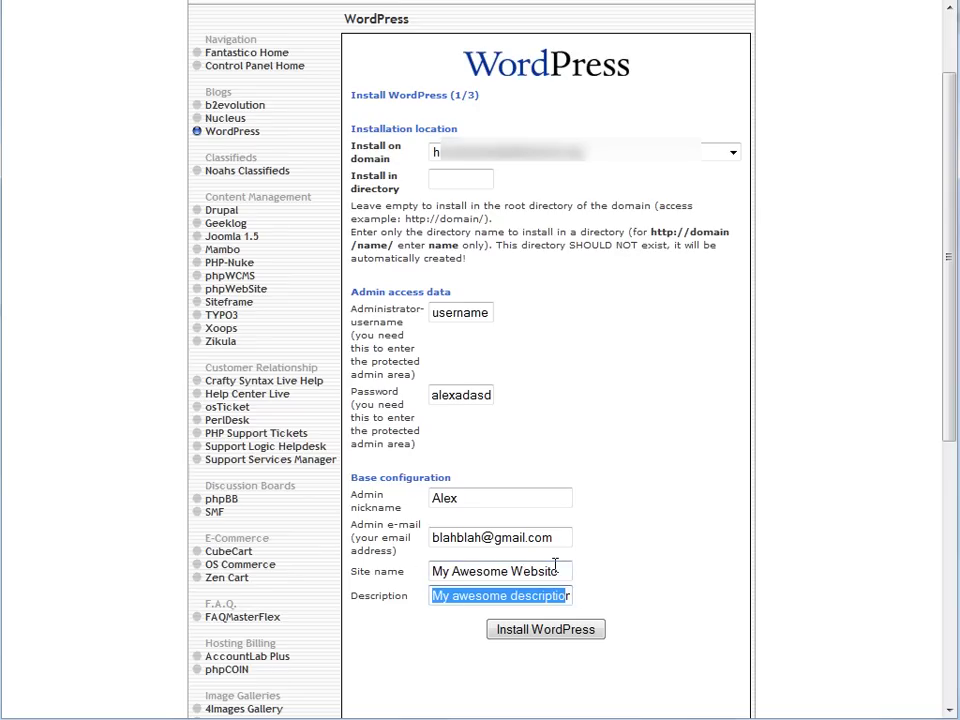
drag(552, 571, 350, 572)
click(568, 594)
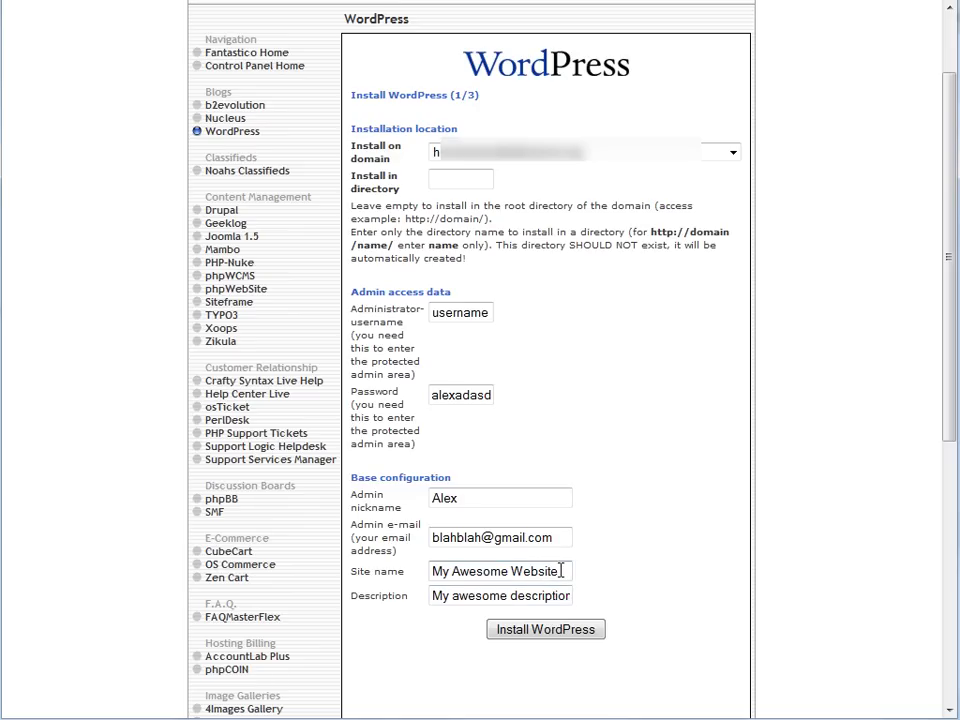
drag(561, 570, 332, 624)
drag(508, 596, 396, 572)
click(552, 571)
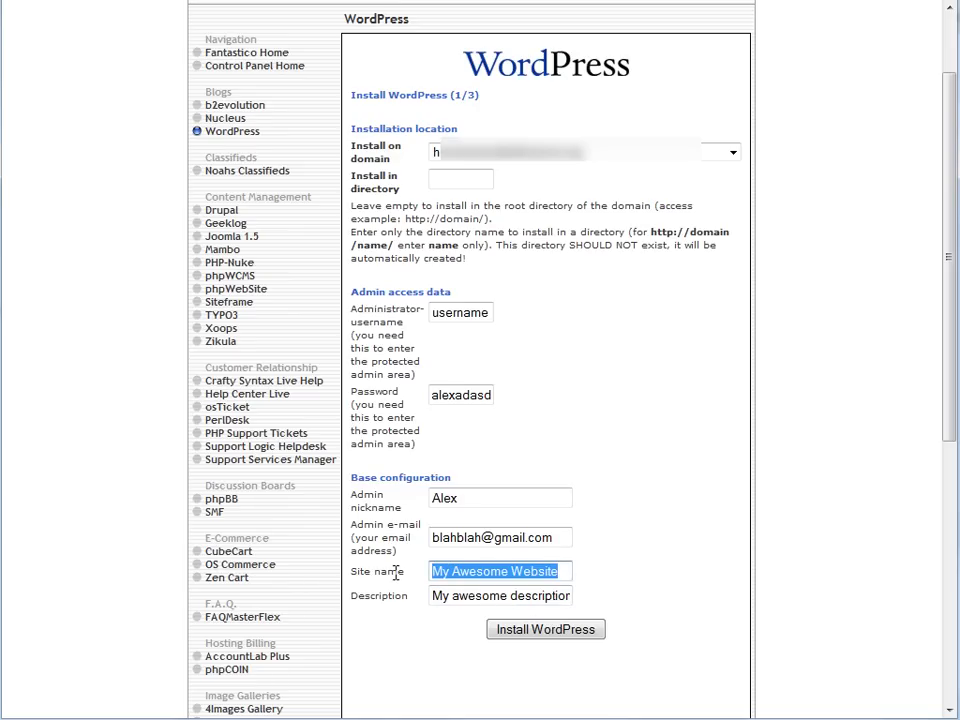